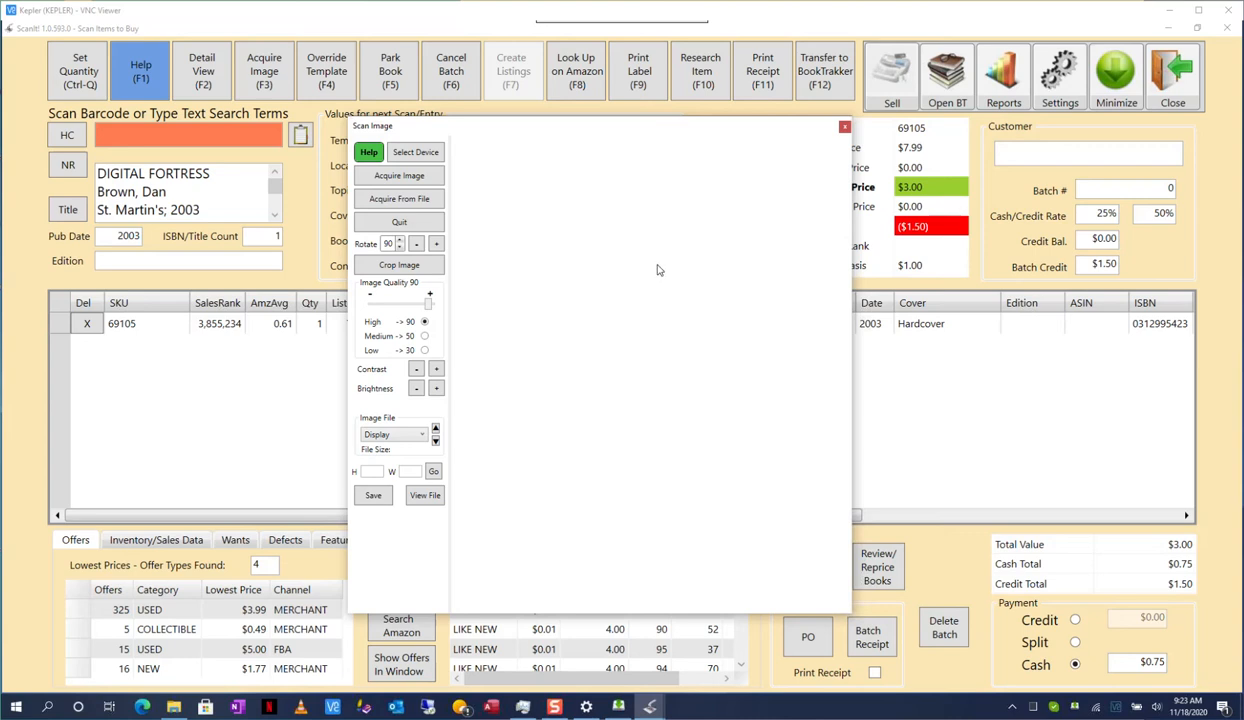
- Start acquiring the book image from a file and browse to the Documents\Temp folder on drive G
click(423, 201)
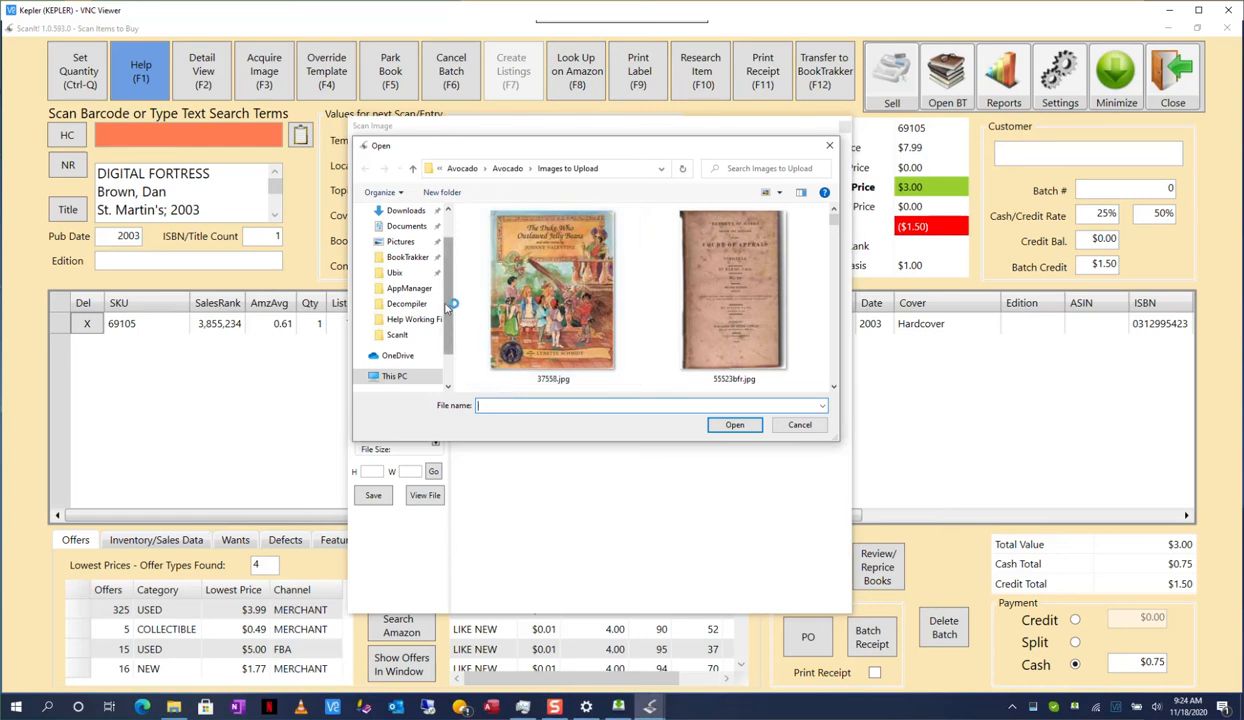
scroll(425, 345, down, 4)
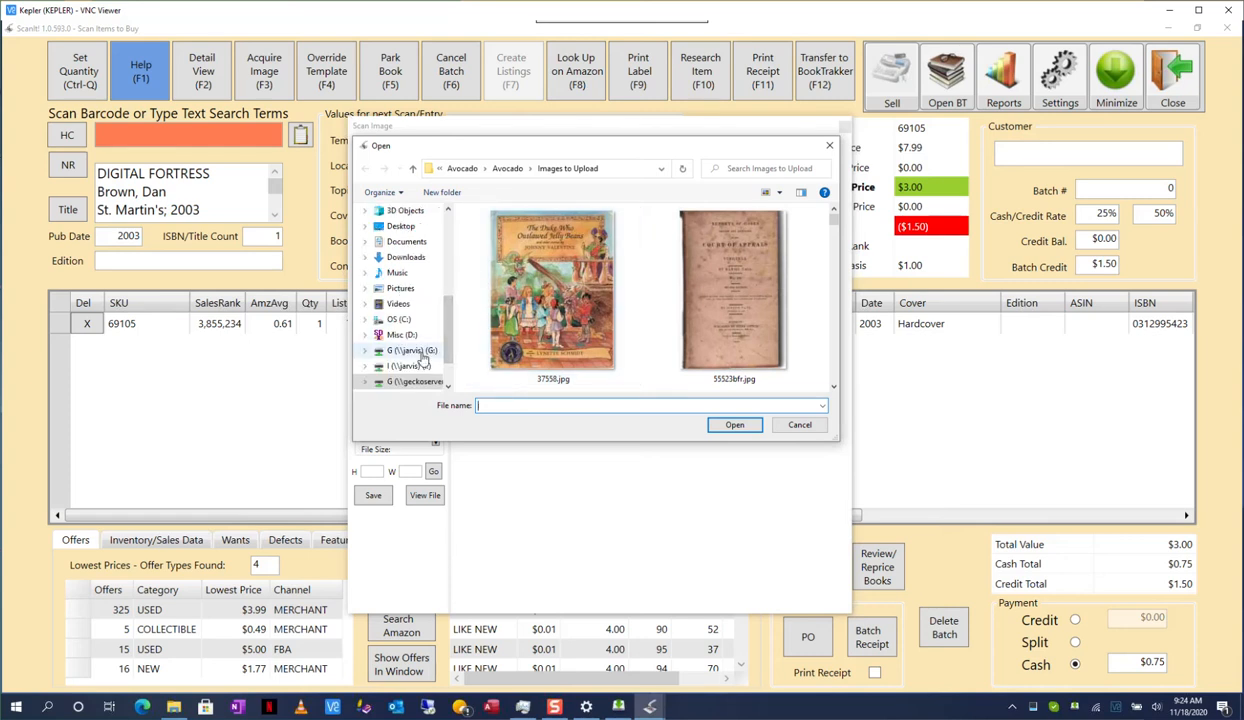
click(423, 352)
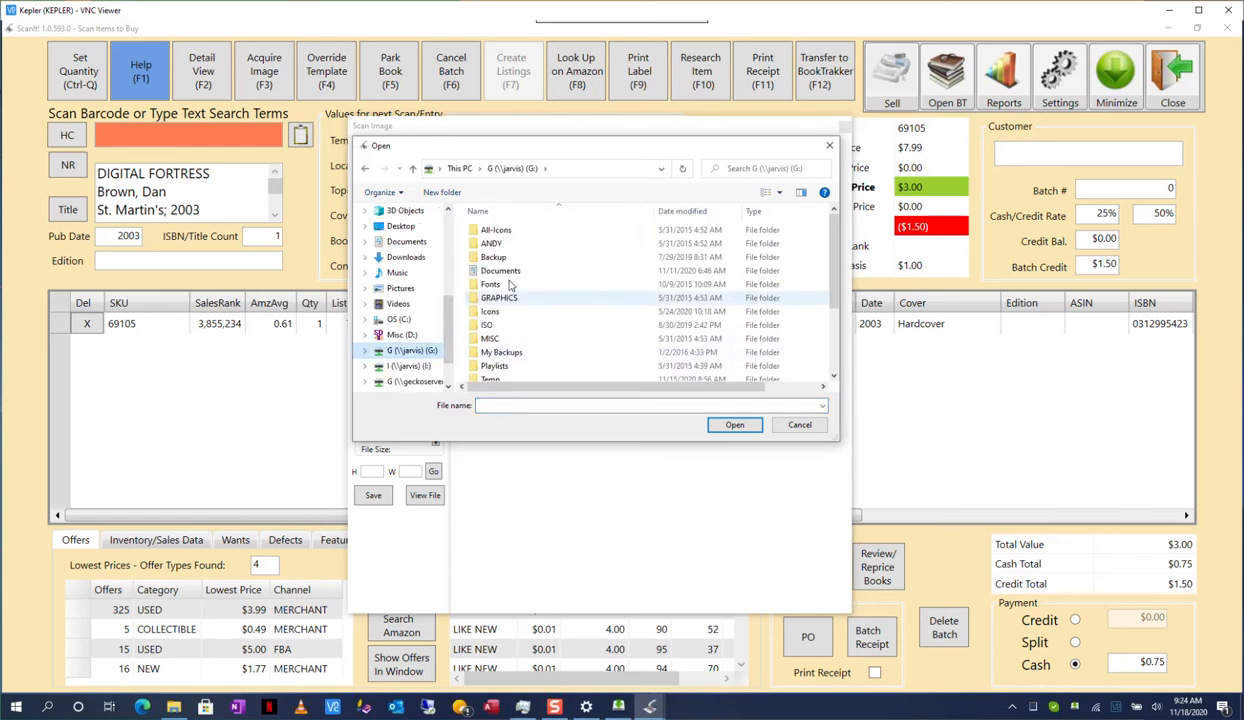
click(500, 271)
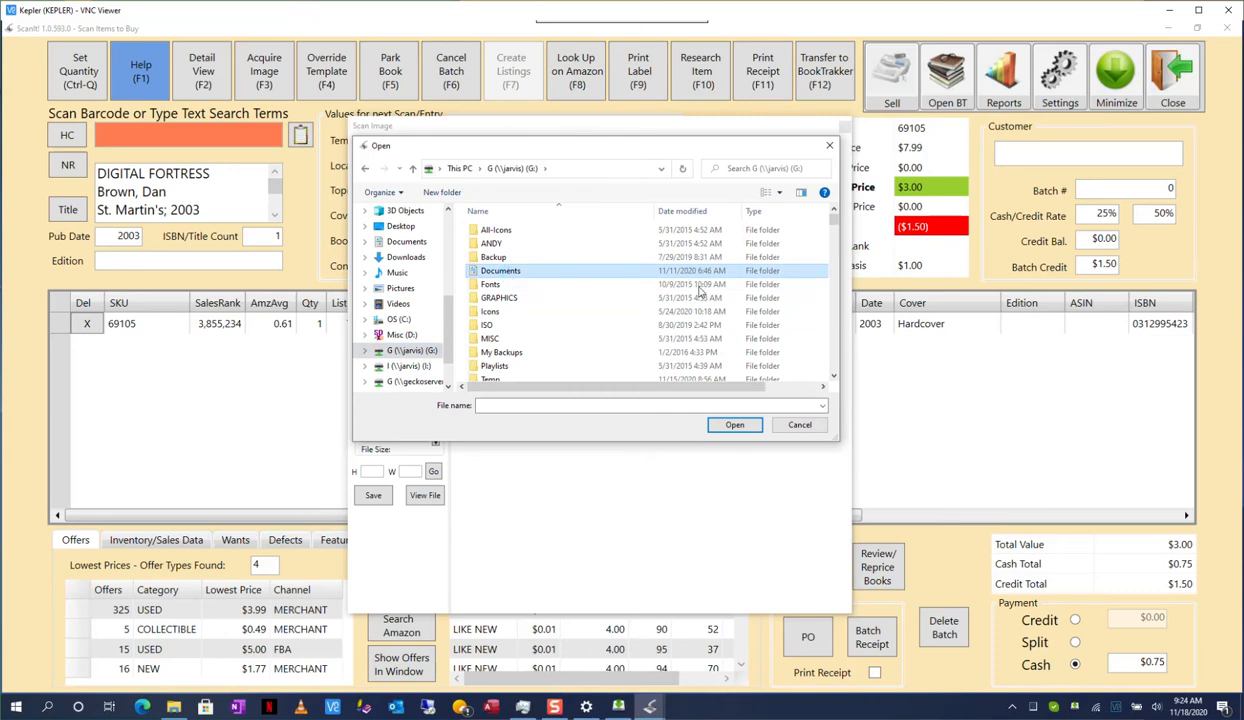
drag(834, 222, 832, 274)
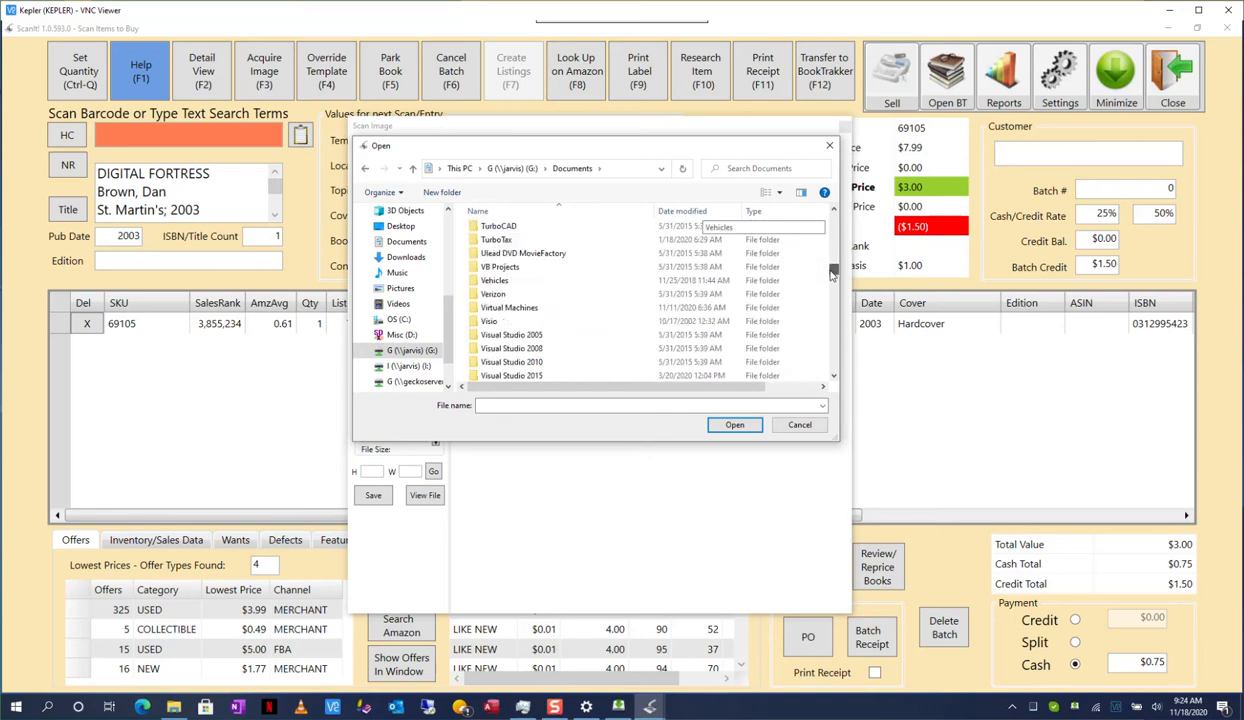
scroll(491, 297, up, 5)
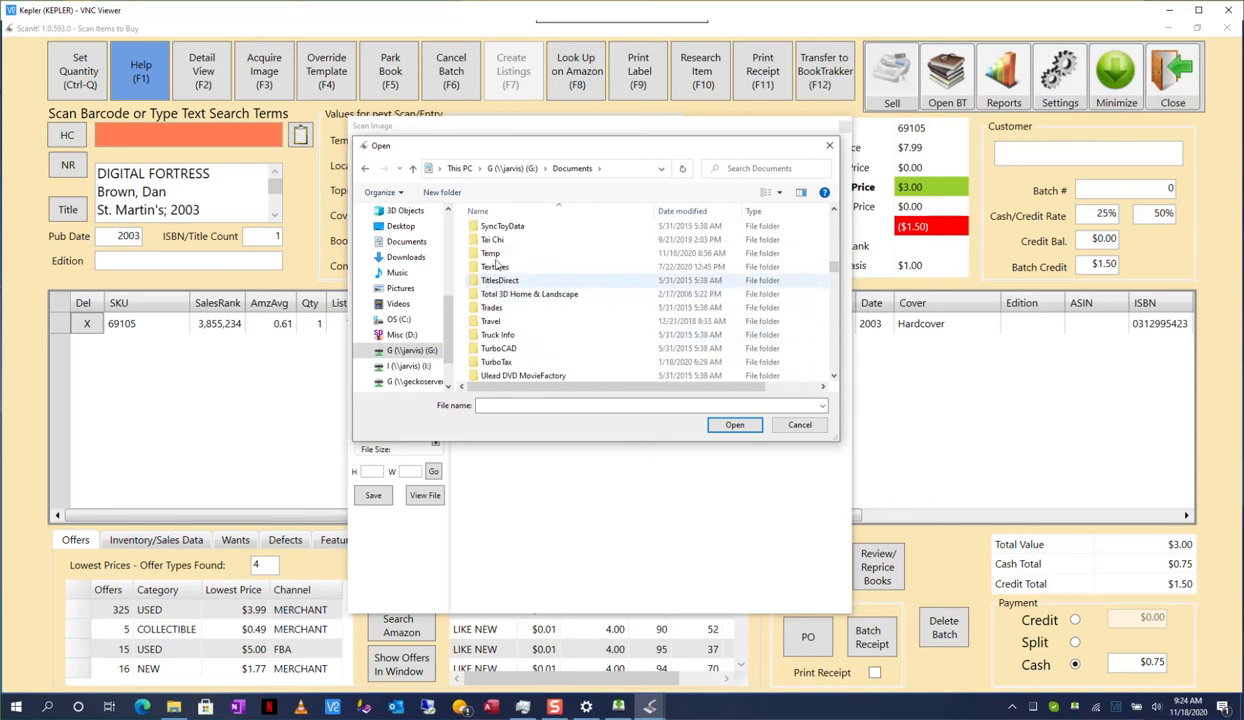
double_click(490, 253)
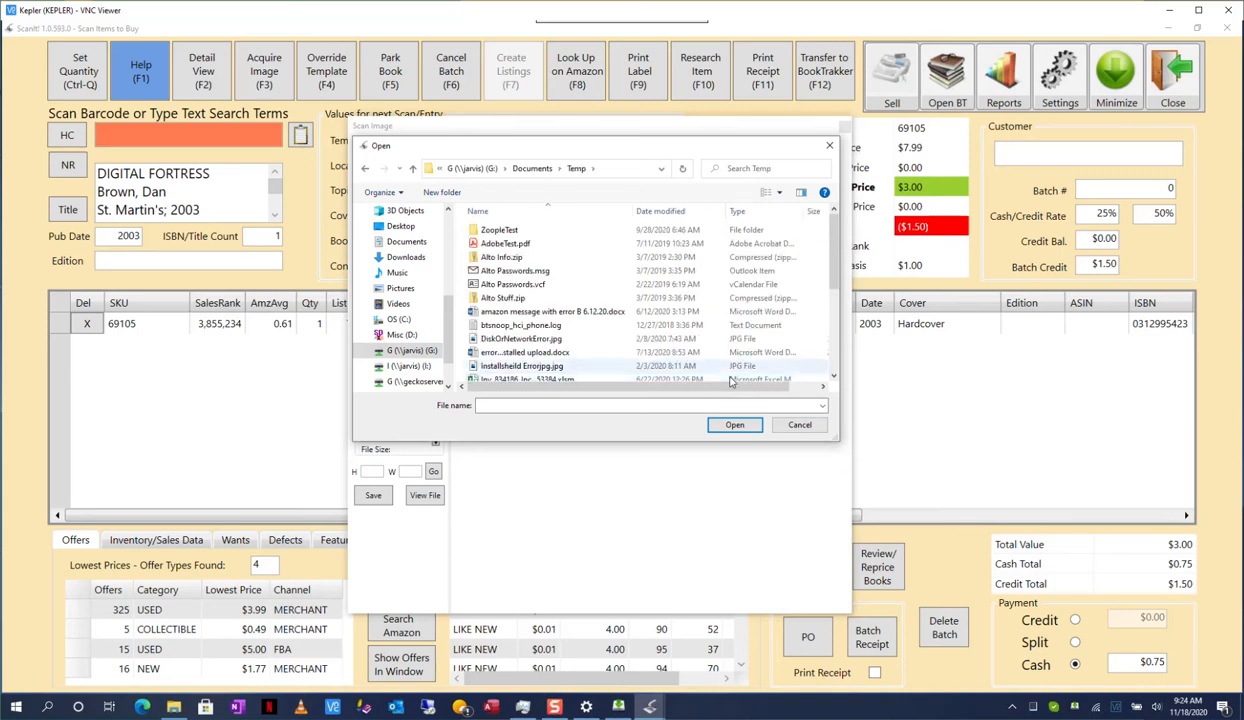
- Show the folder's files as large thumbnails and load the Digital Fortress cover scan, Scan2020-11-18_085514.jpg
click(781, 195)
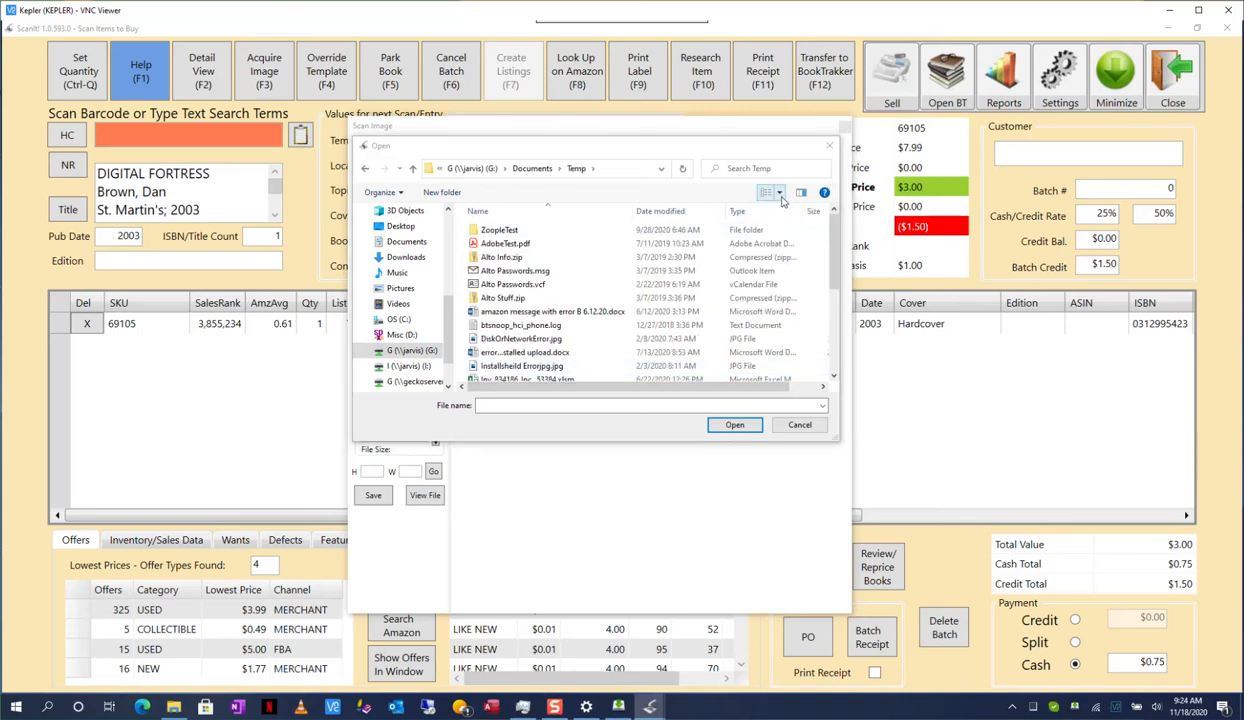
click(815, 86)
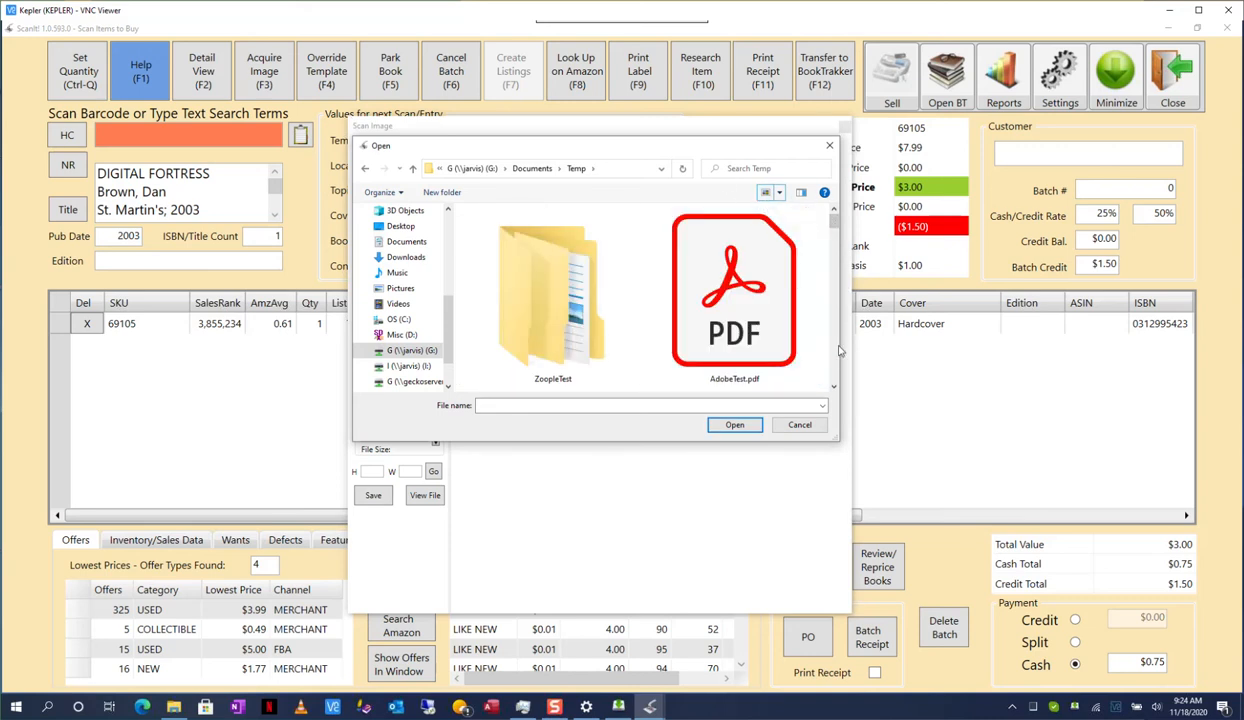
scroll(838, 354, down, 2)
scroll(836, 360, down, 5)
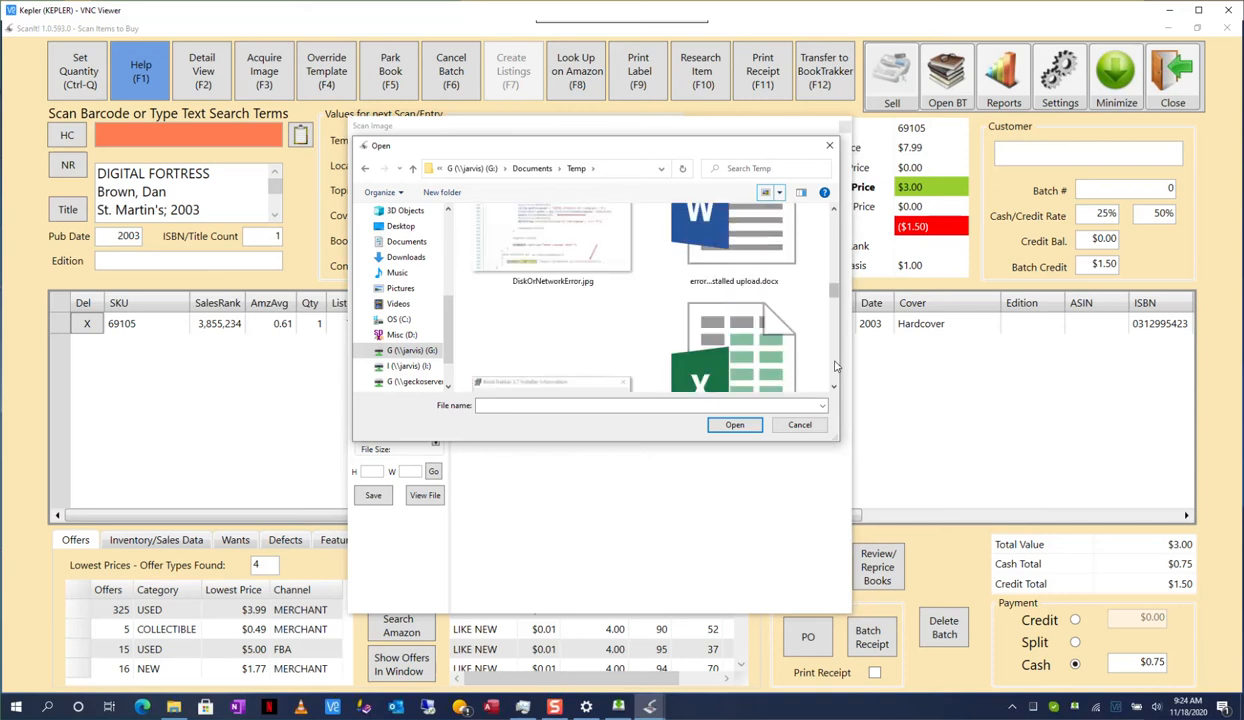
scroll(836, 366, down, 4)
scroll(836, 381, down, 2)
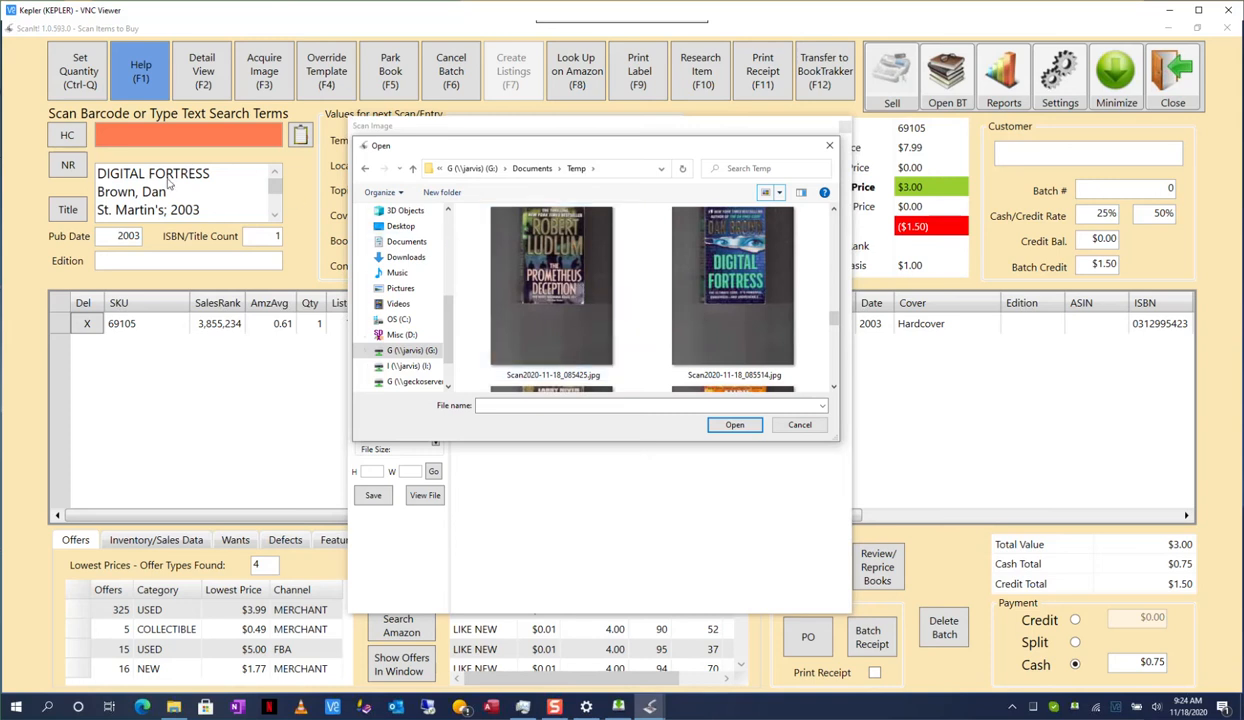
click(723, 285)
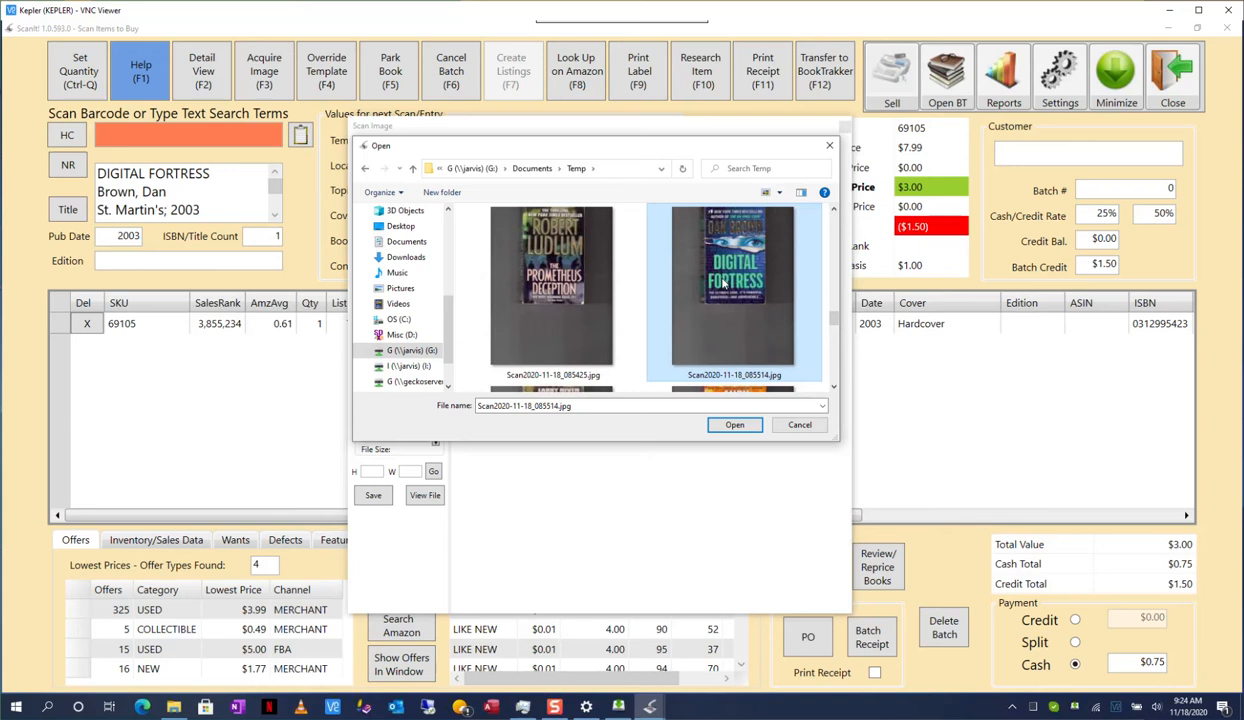
click(733, 424)
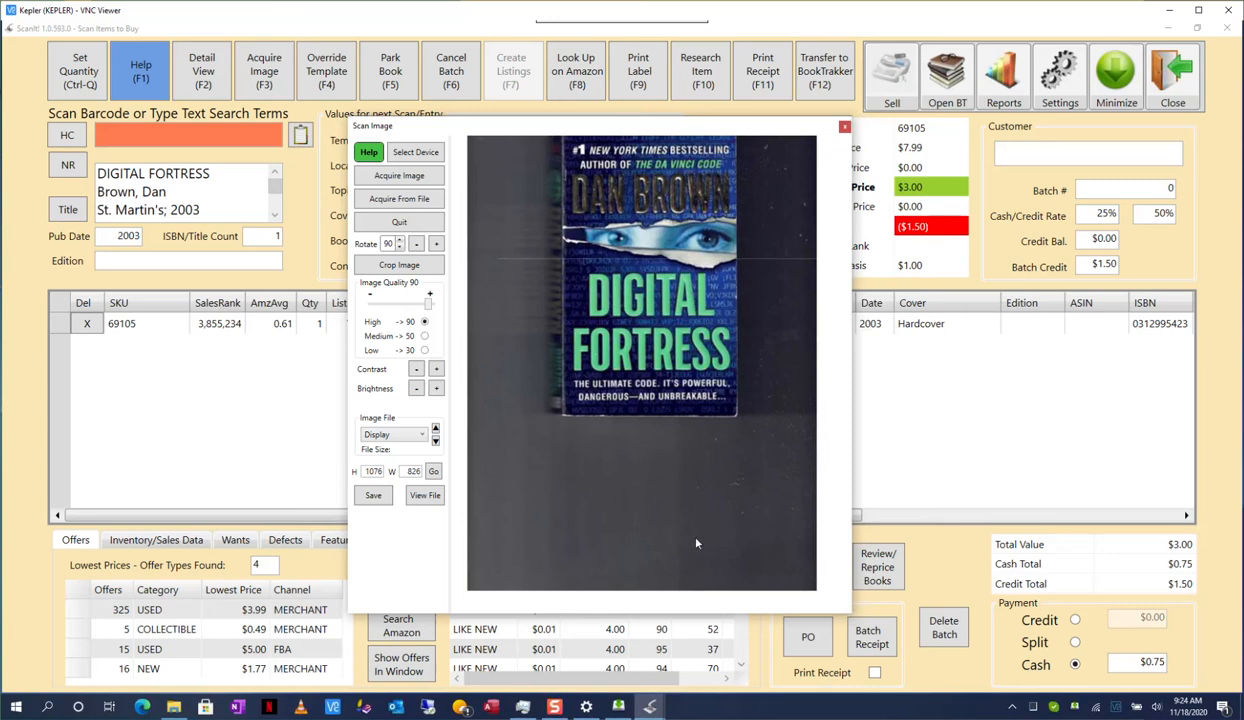
- Crop the scanned image to the Digital Fortress book cover, removing the dark scanner background
click(400, 265)
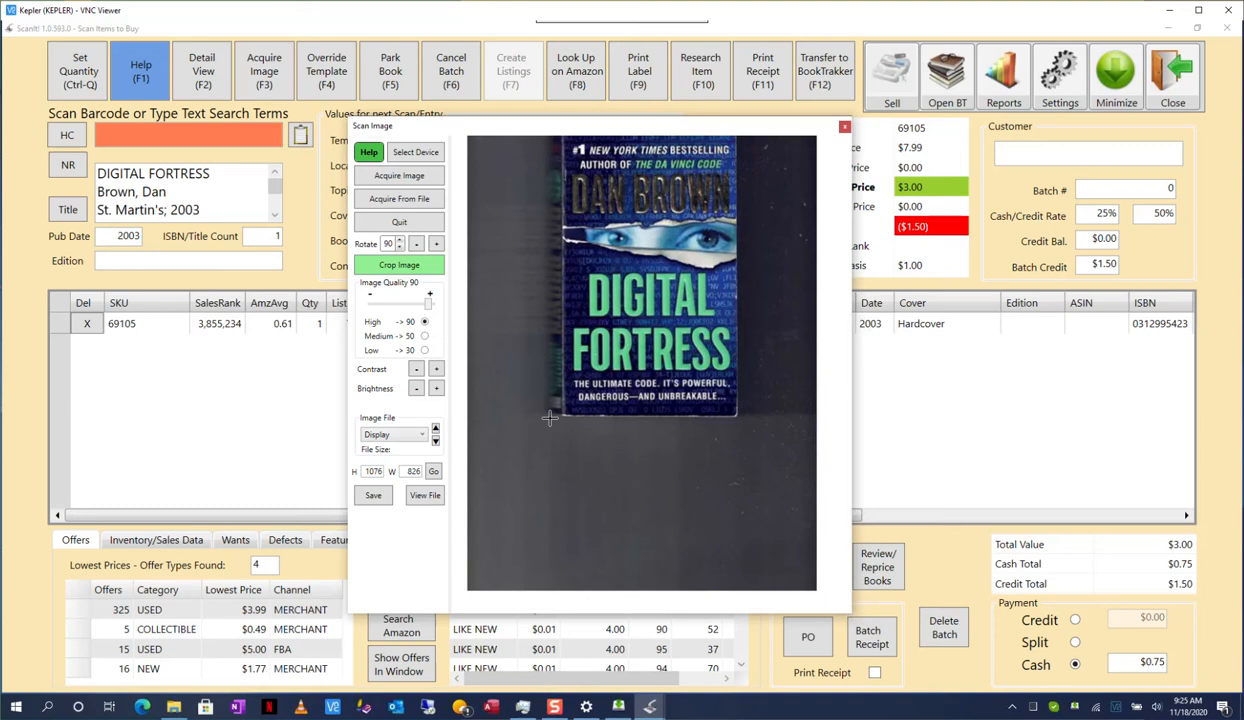
drag(549, 418, 740, 136)
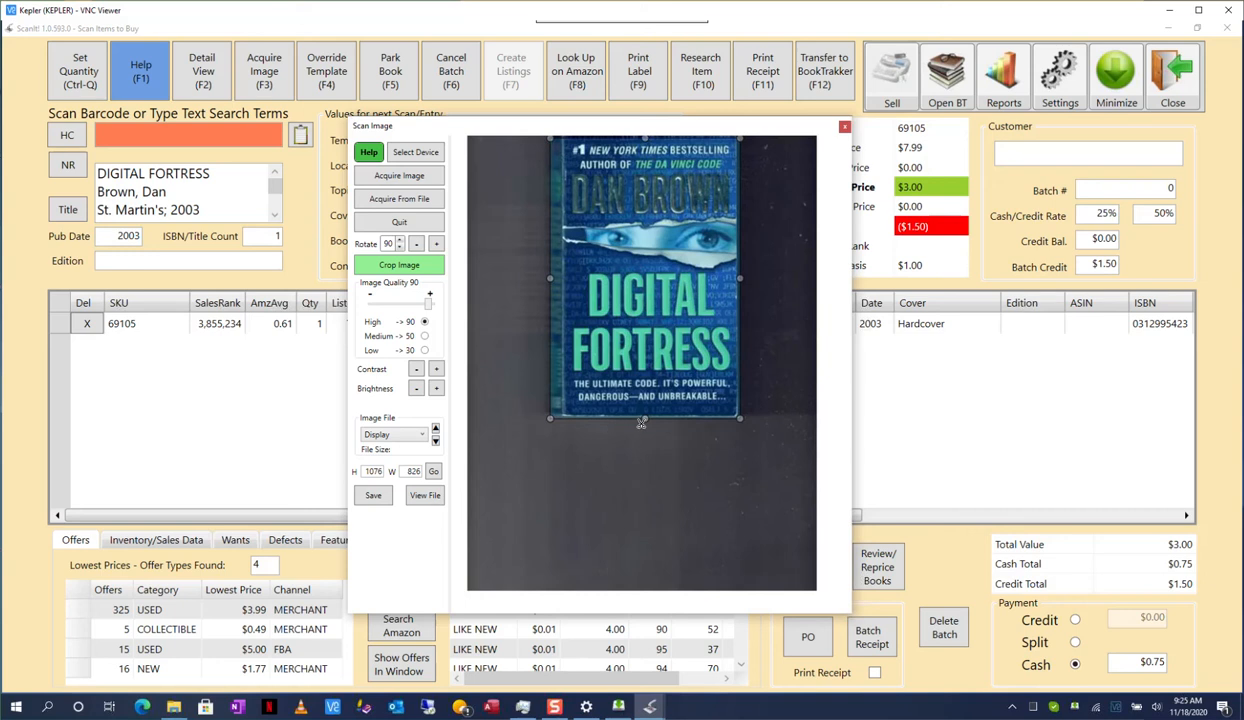
mouse_move(644, 418)
mouse_down()
mouse_move(643, 430)
mouse_move(644, 418)
mouse_up()
double_click(652, 300)
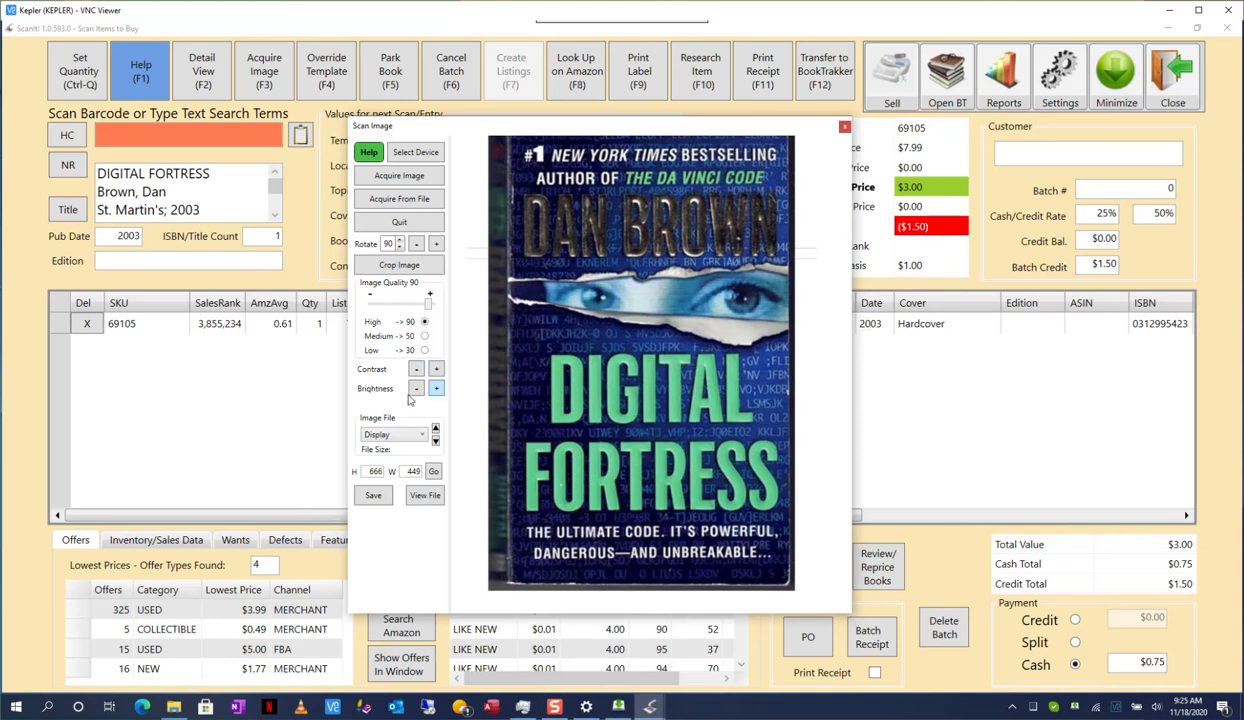
- Save the cropped Digital Fortress cover with the Display image type and close the image window
click(423, 436)
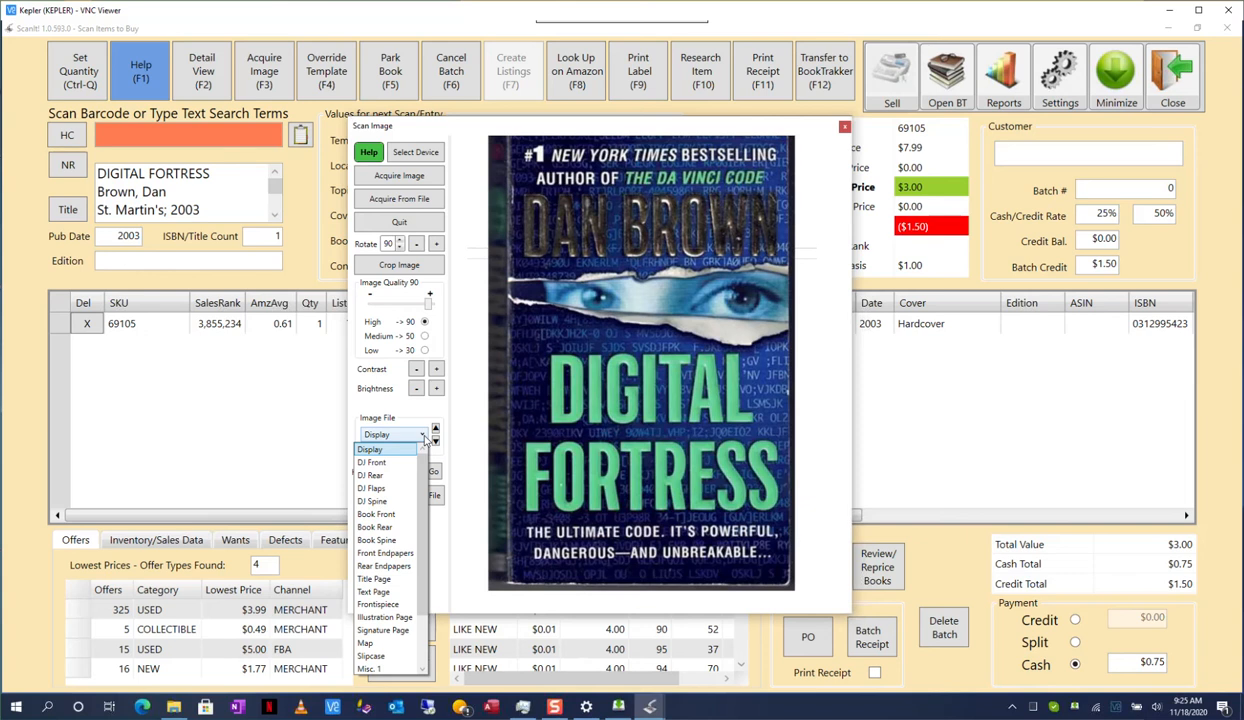
click(424, 438)
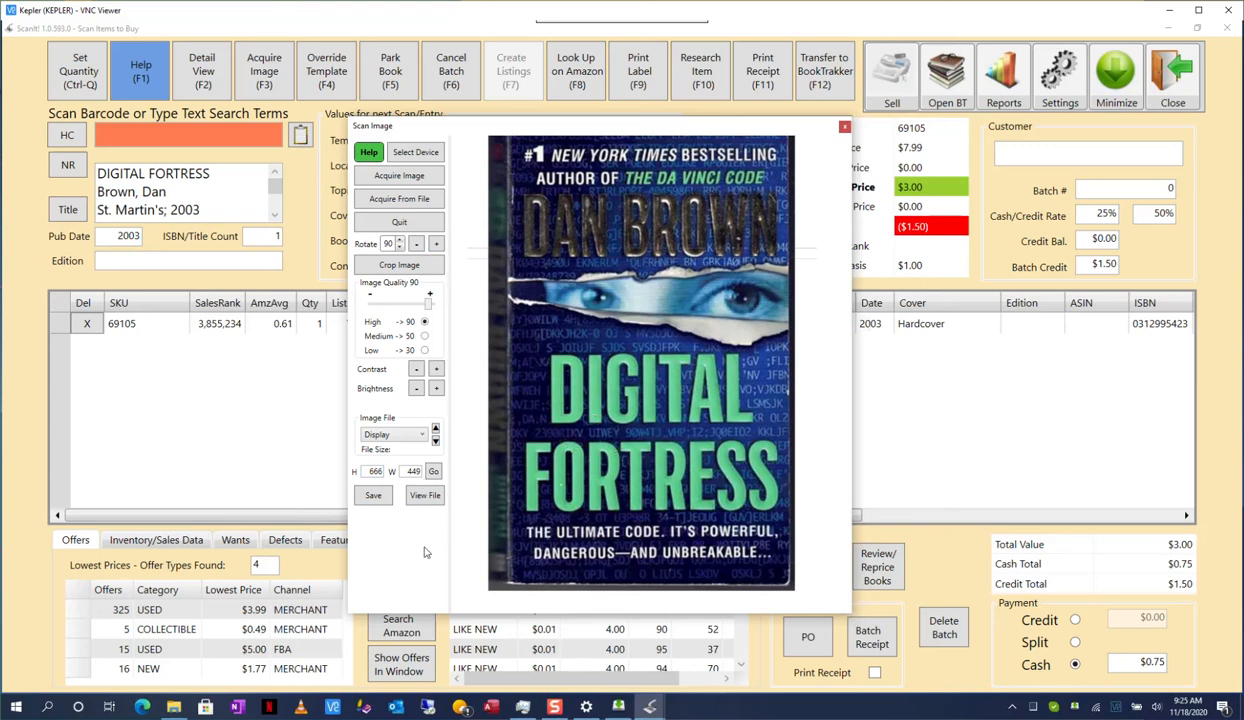
click(373, 497)
click(845, 128)
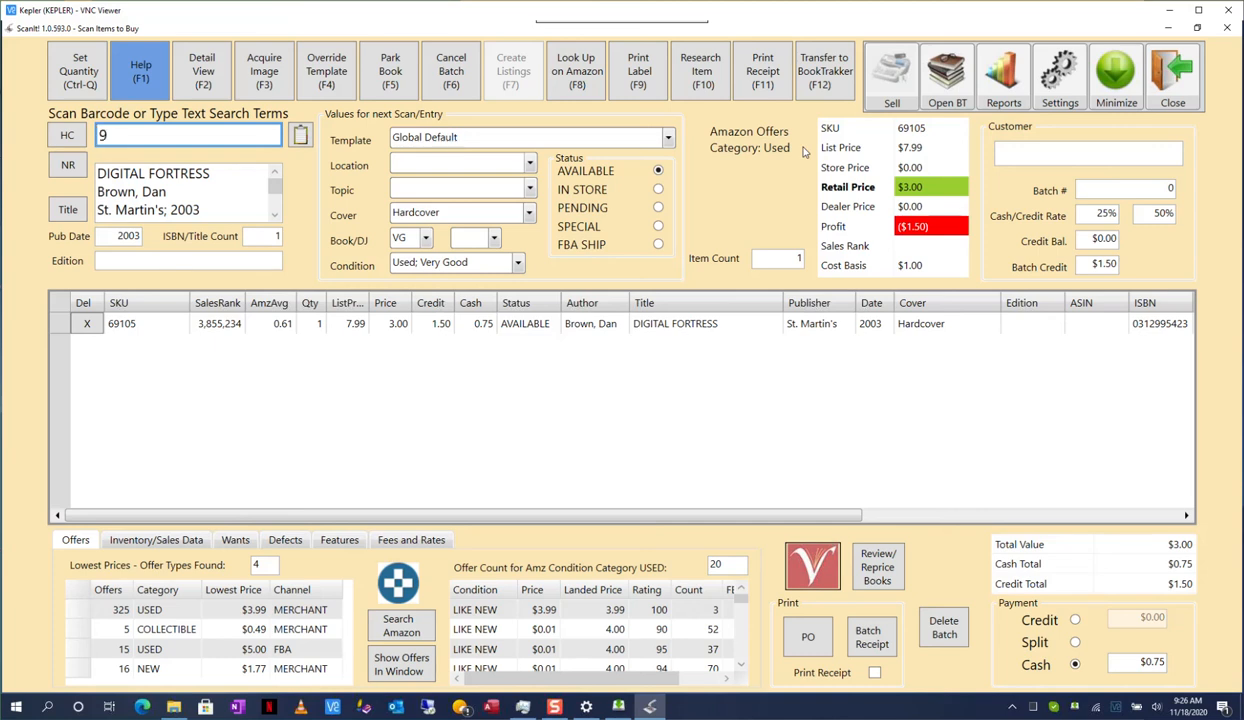
text(9780553593662)
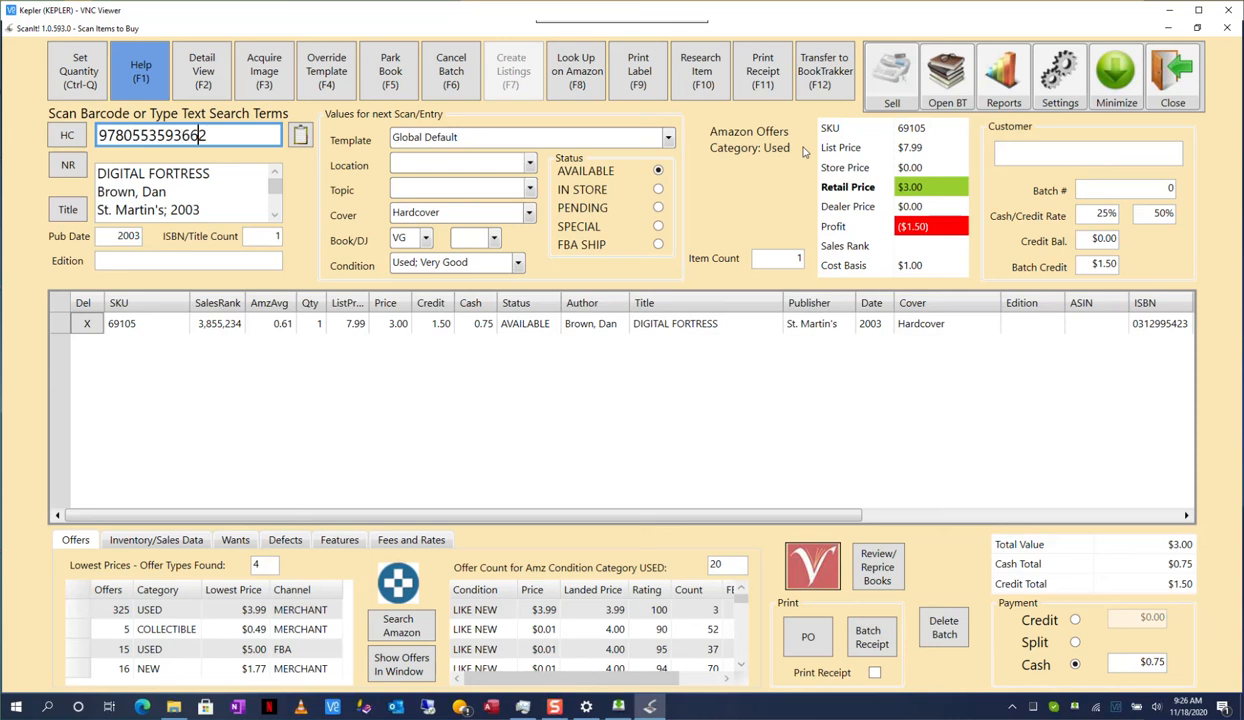
key(Return)
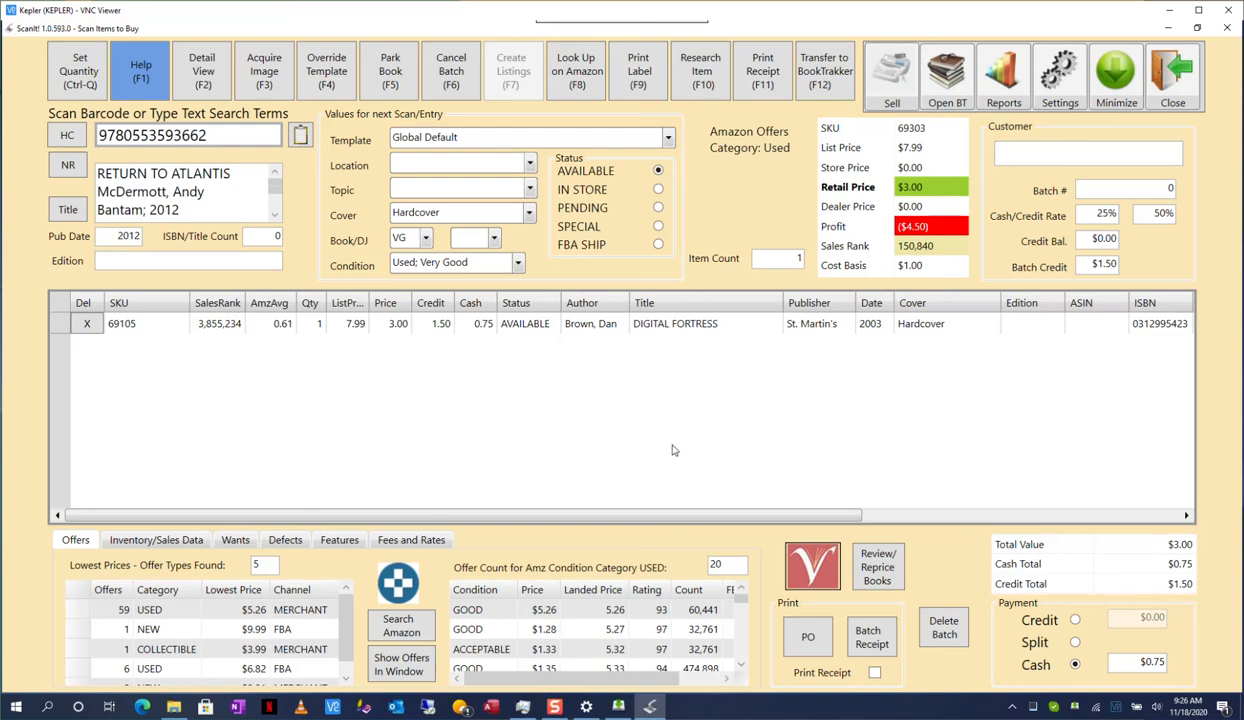
key(F10)
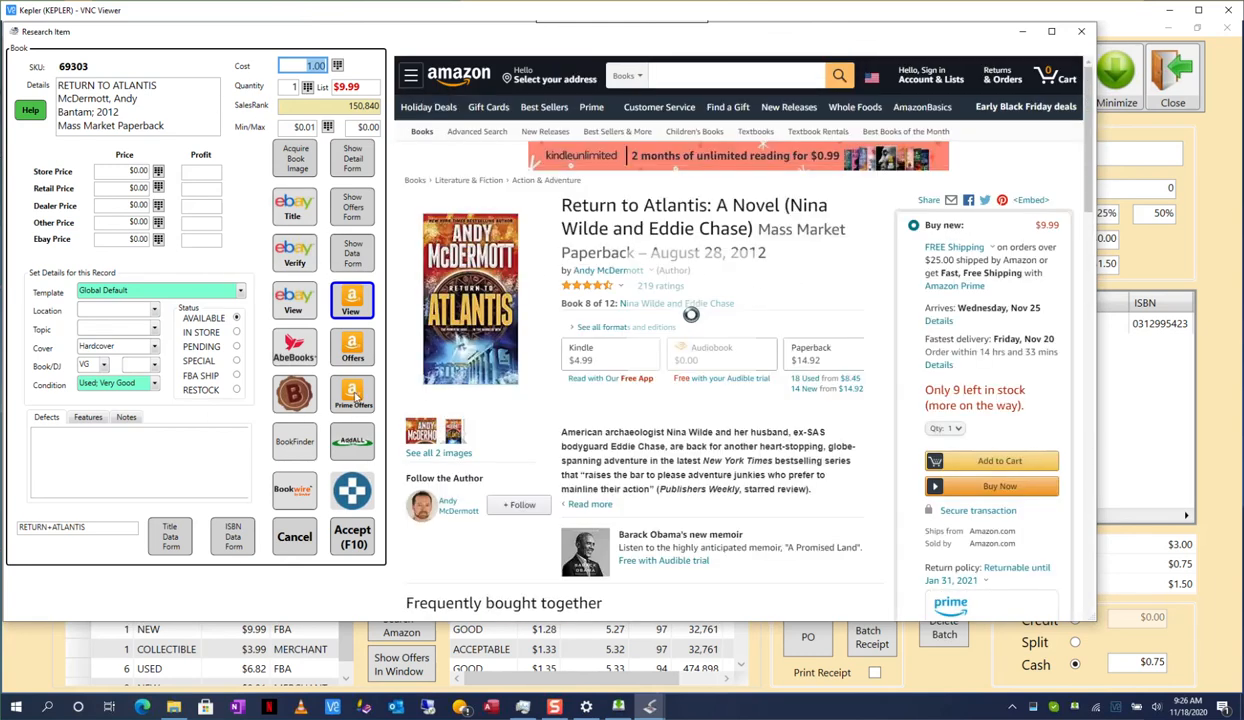
- Set the retail price of Return to Atlantis to $10.00
click(130, 187)
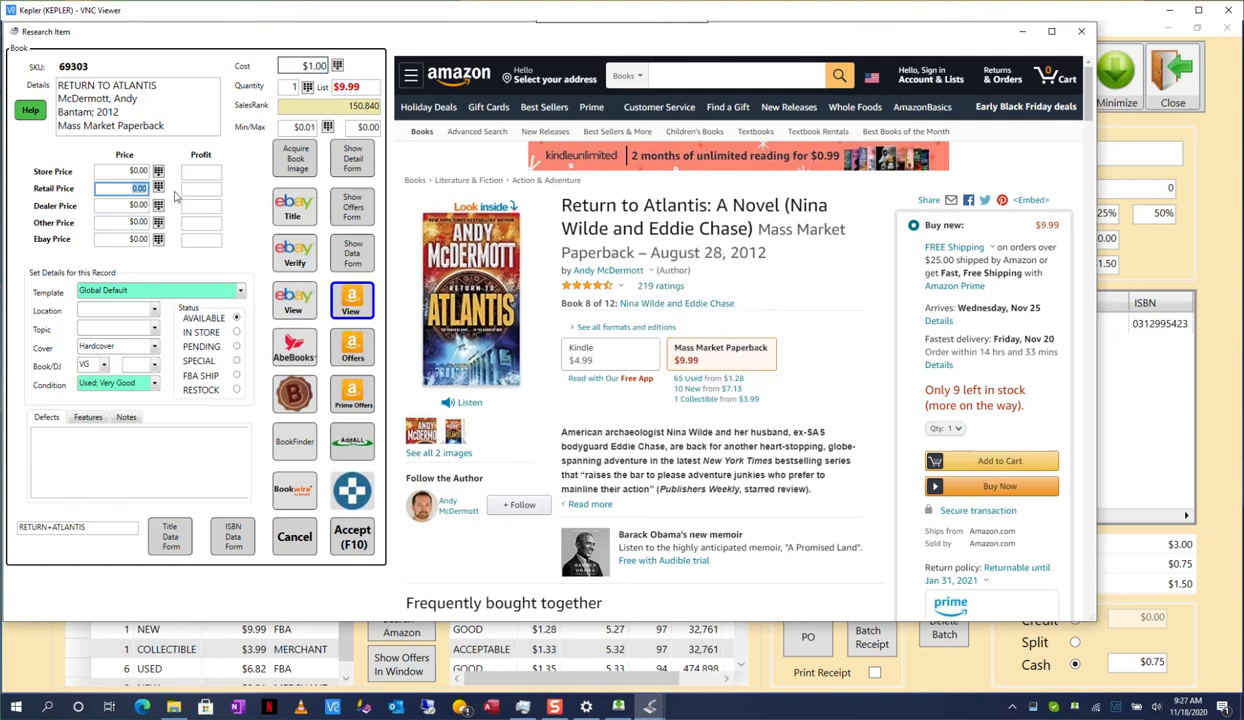
text(10)
key(Tab)
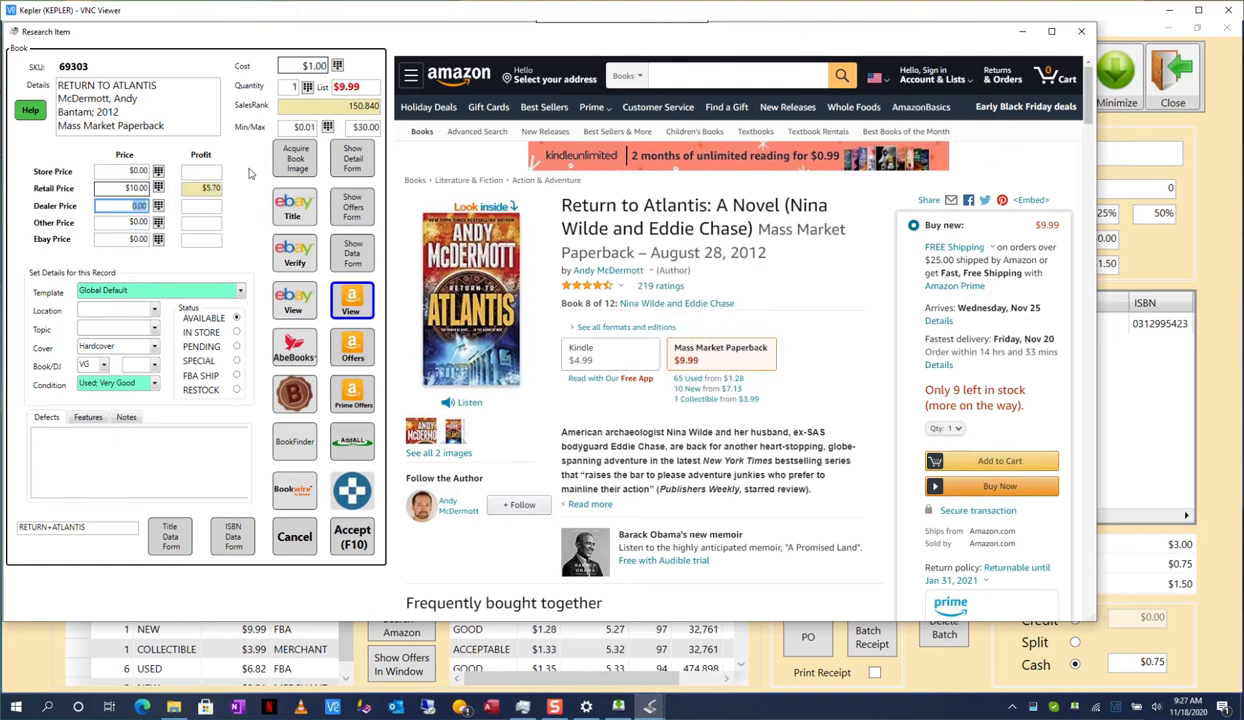
- Acquire the book image for Return to Atlantis from the file Scan2020-11-18_085619.jpg in the Temp folder
click(299, 163)
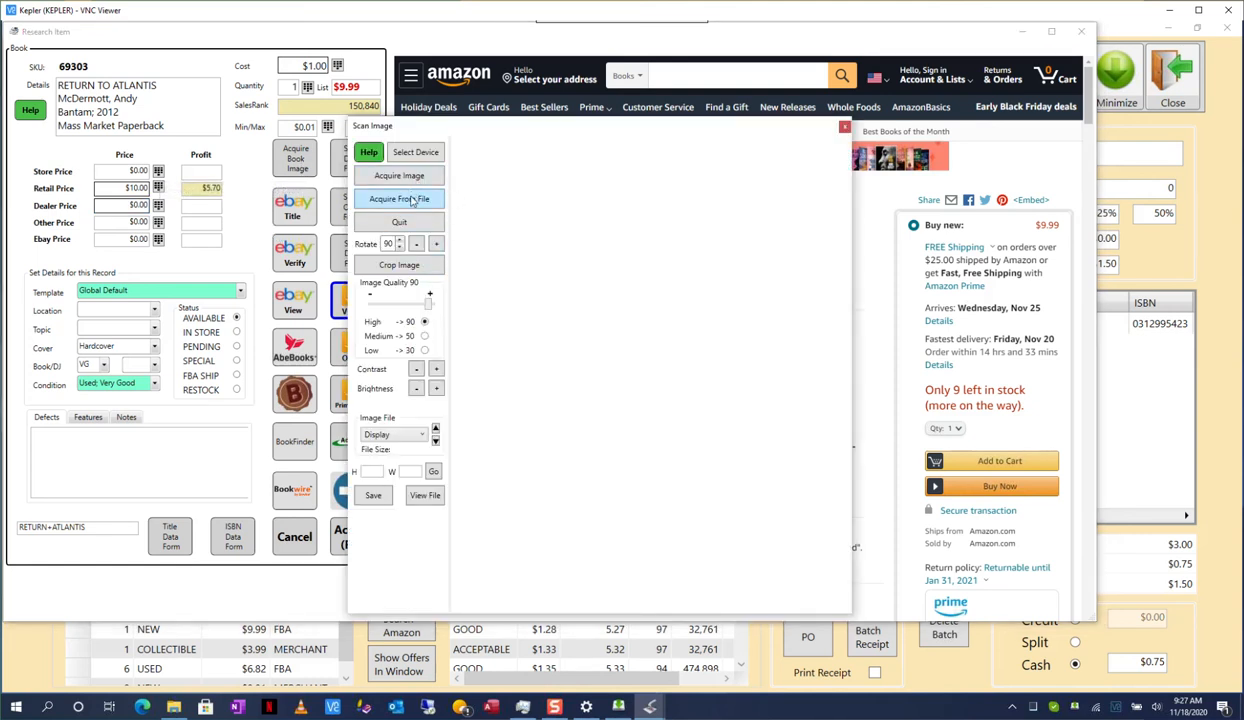
click(418, 199)
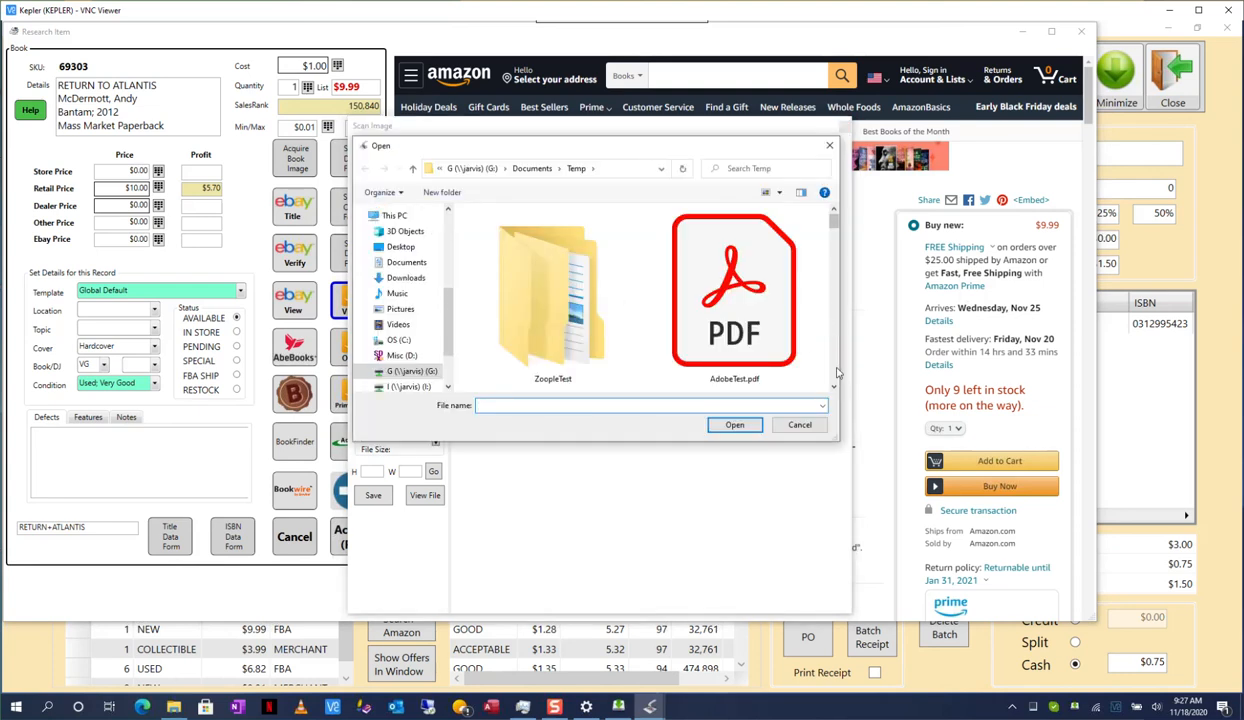
click(836, 369)
scroll(838, 372, down, 8)
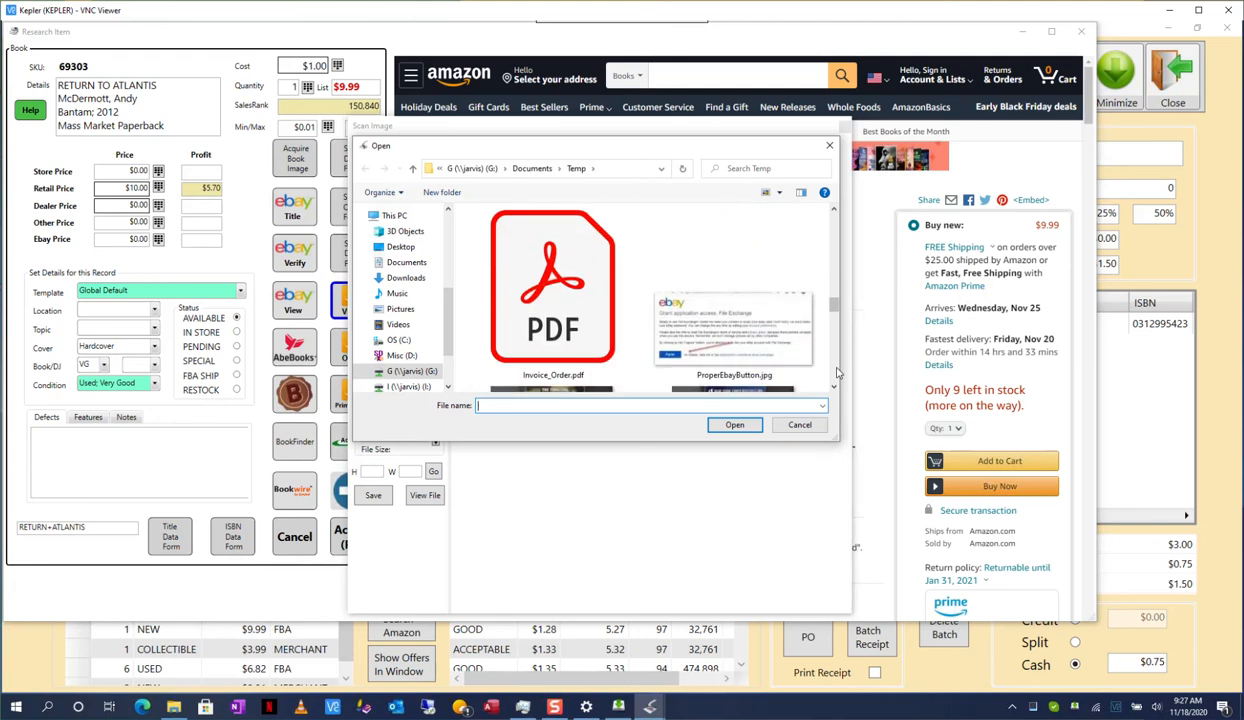
click(743, 262)
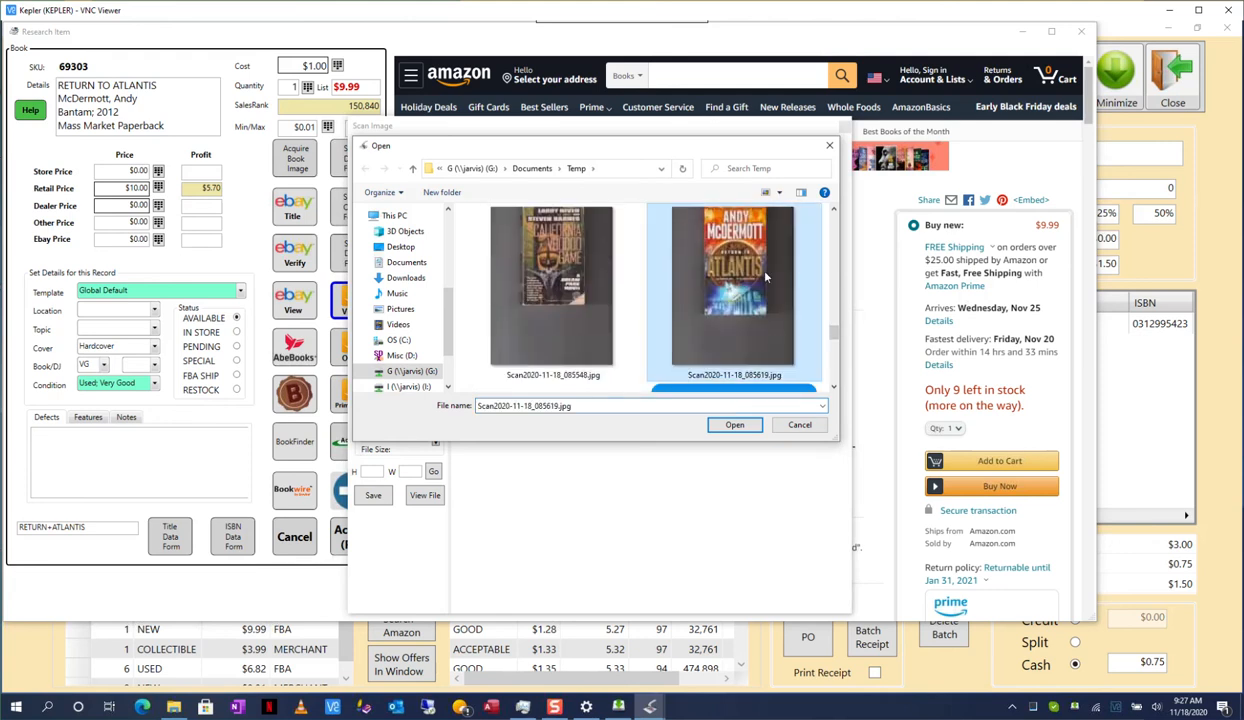
click(735, 424)
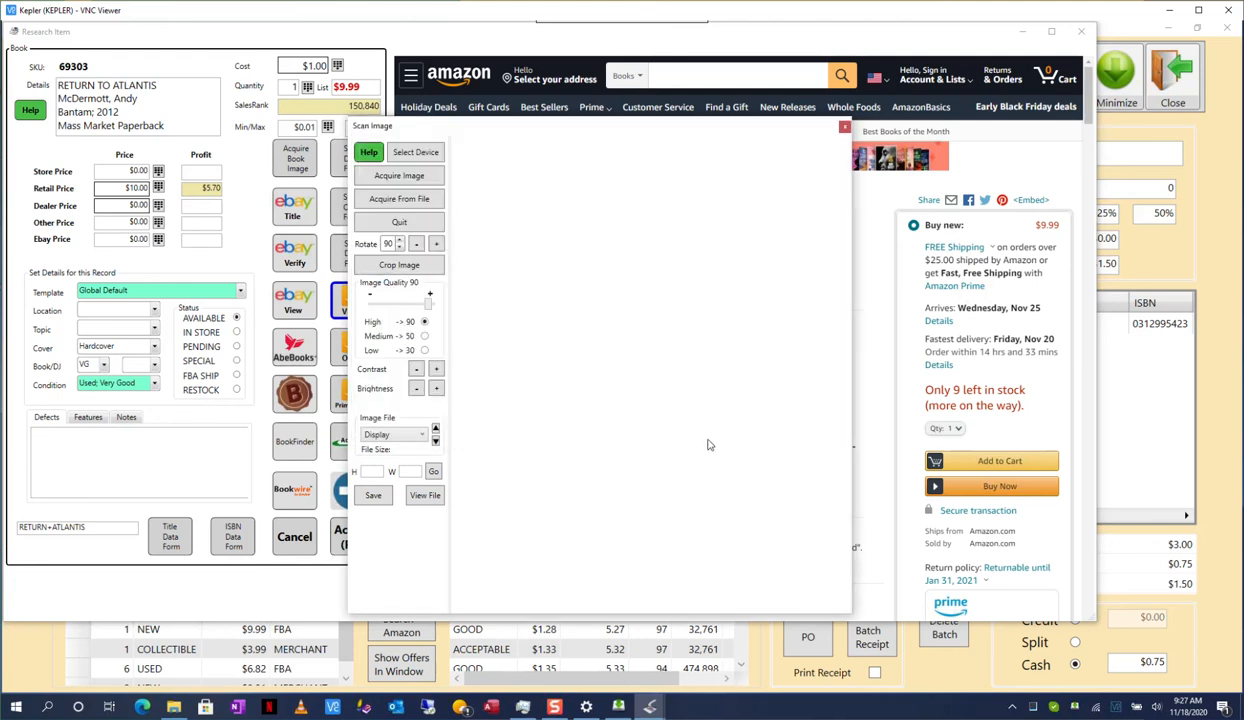
- Crop the scanned image to the Return to Atlantis book cover
click(413, 270)
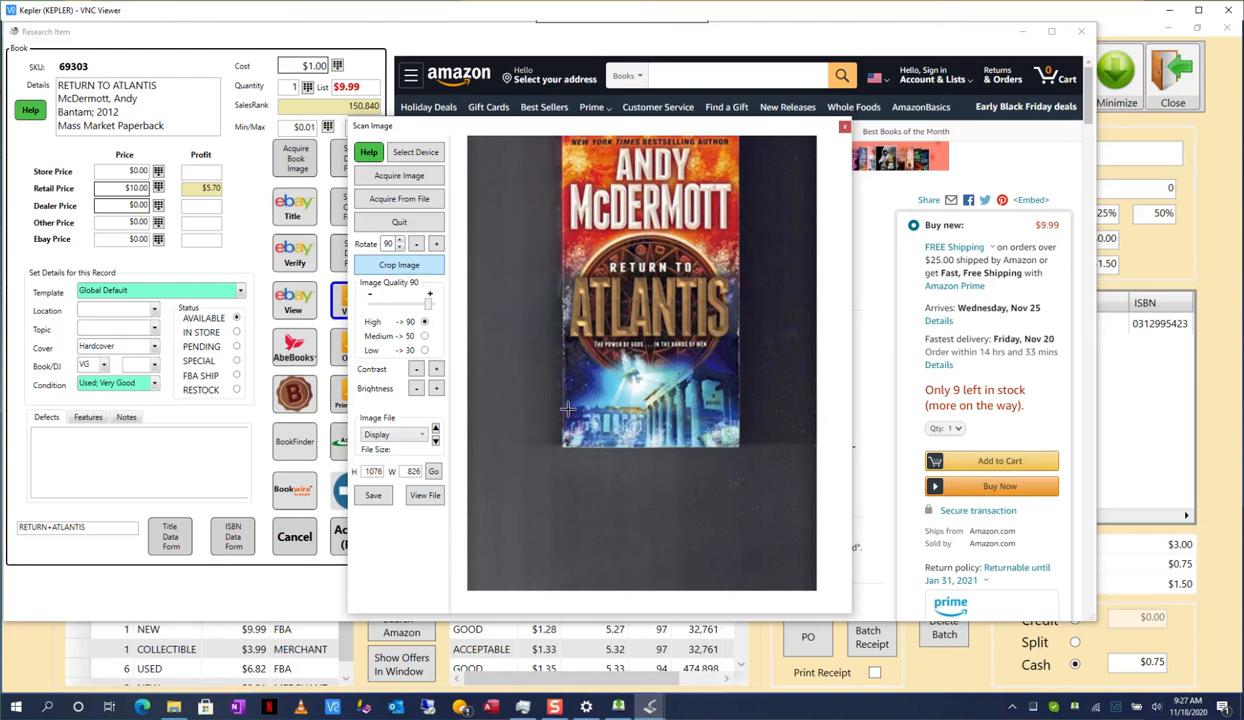
drag(561, 449, 741, 138)
double_click(638, 267)
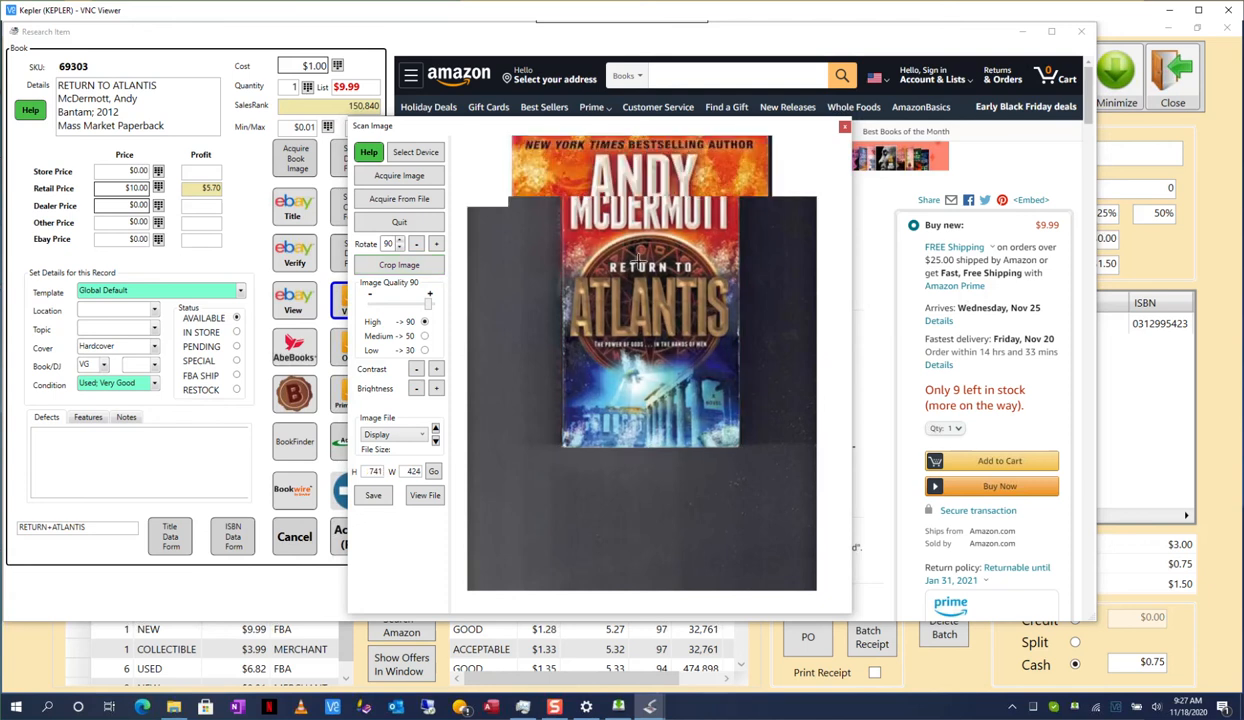
- Save the cropped Return to Atlantis cover as the Display image and accept the researched book into the batch
click(369, 496)
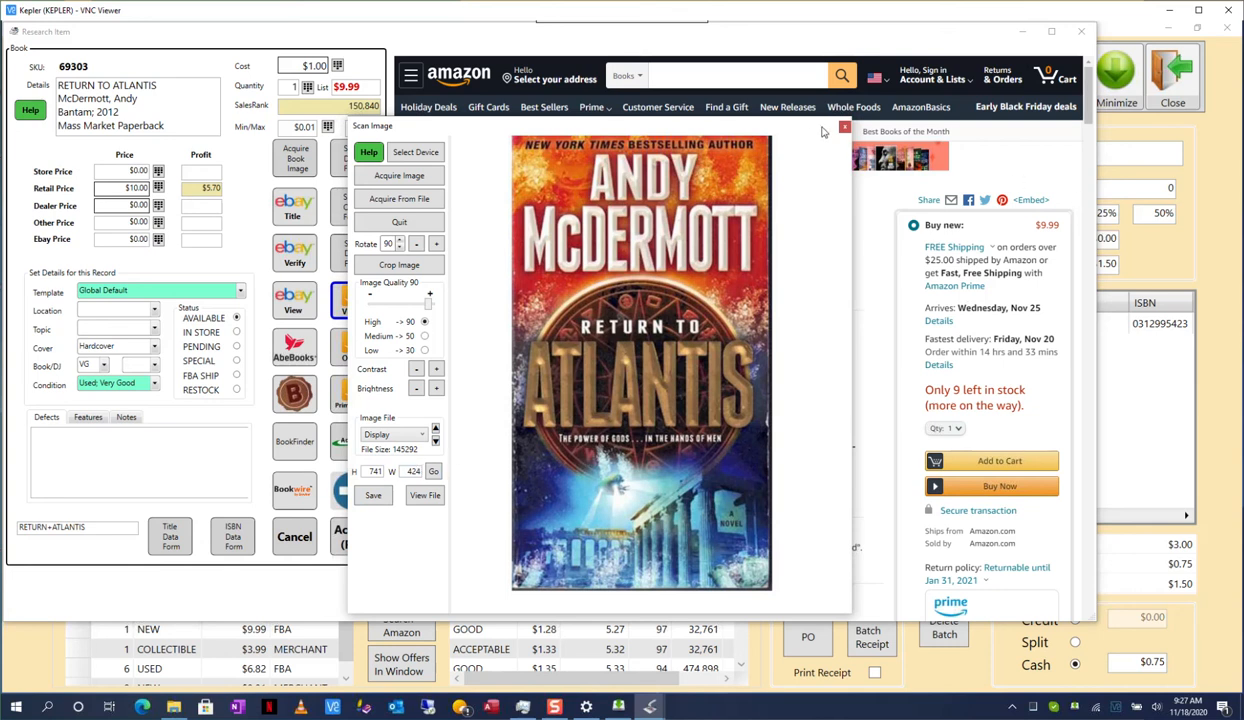
click(399, 222)
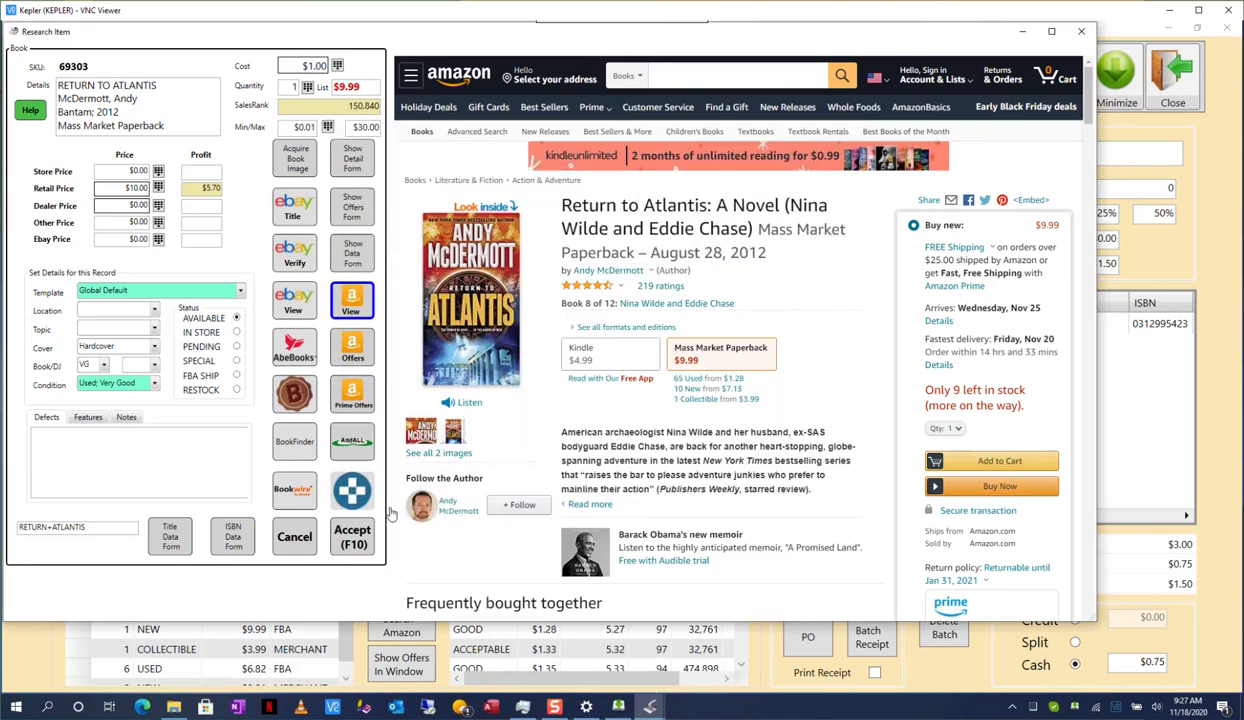
click(363, 545)
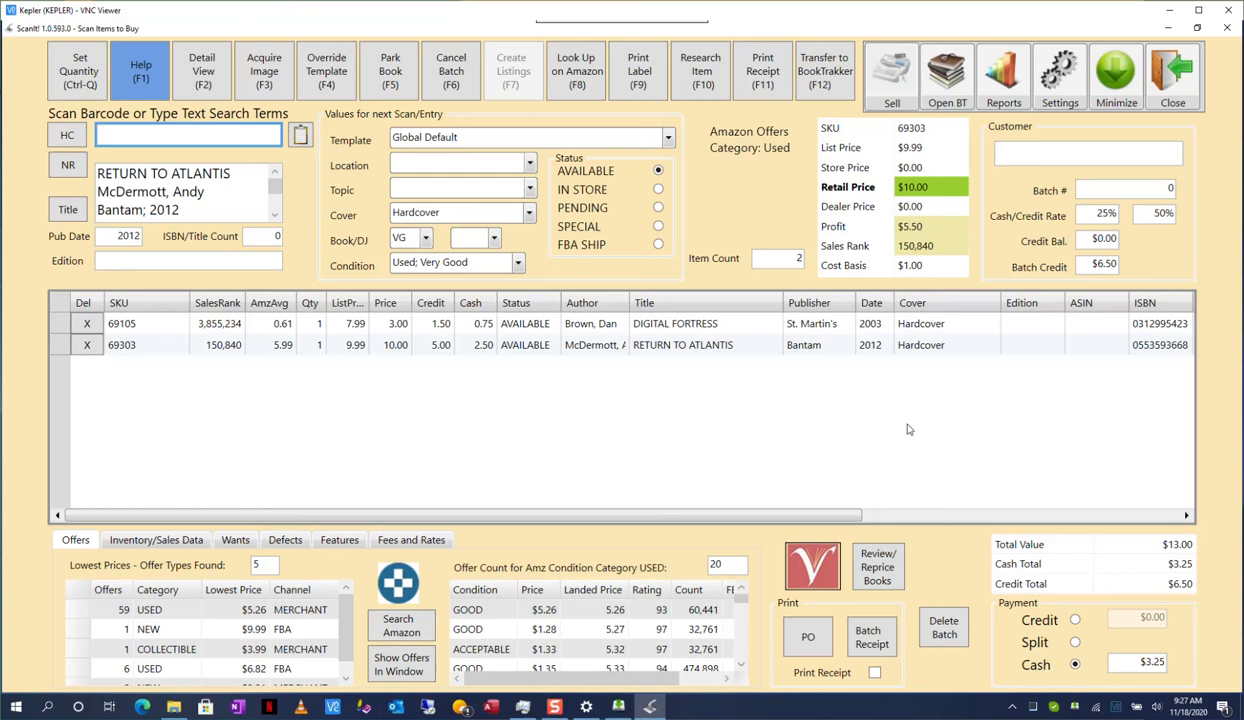
text(9780345381)
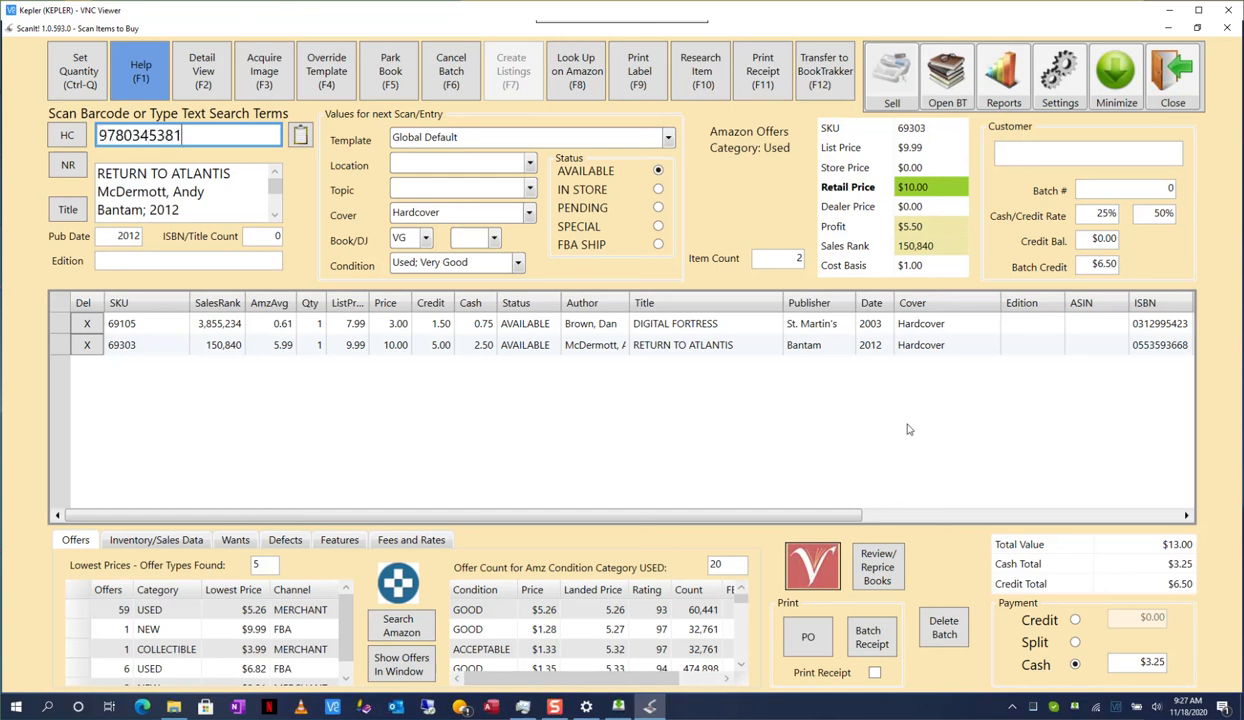
text(484)
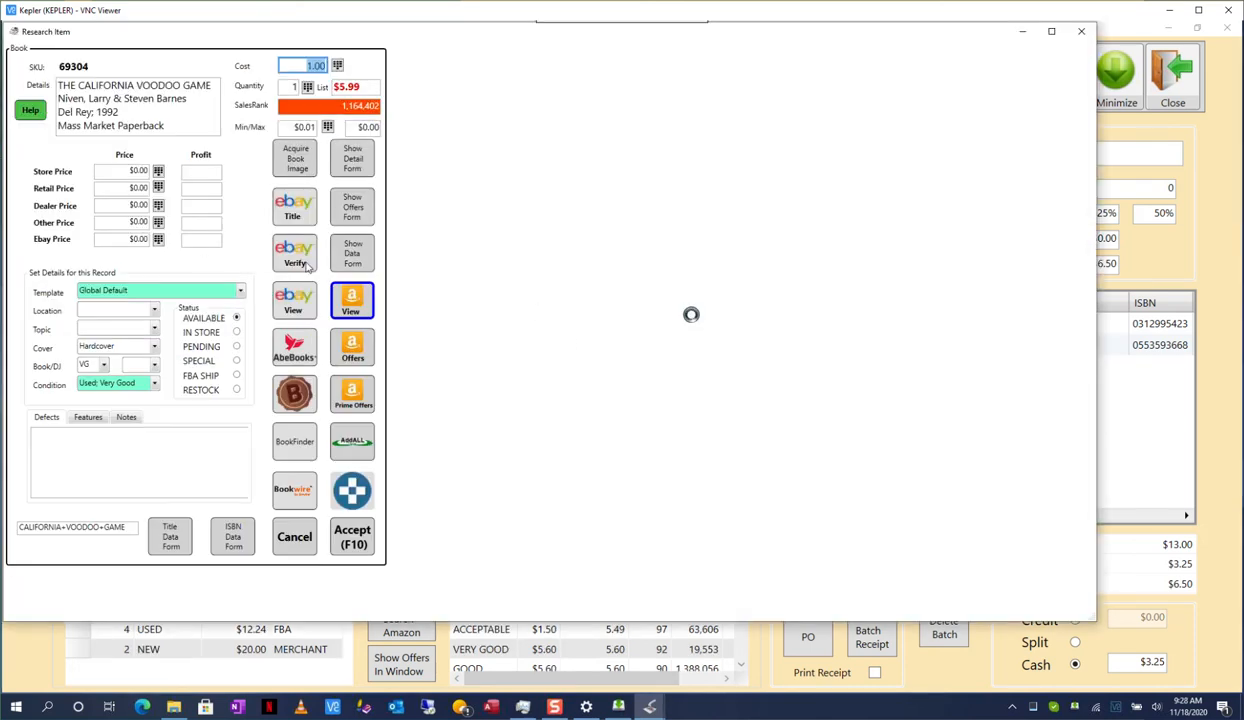
click(125, 185)
text(10)
key(Tab)
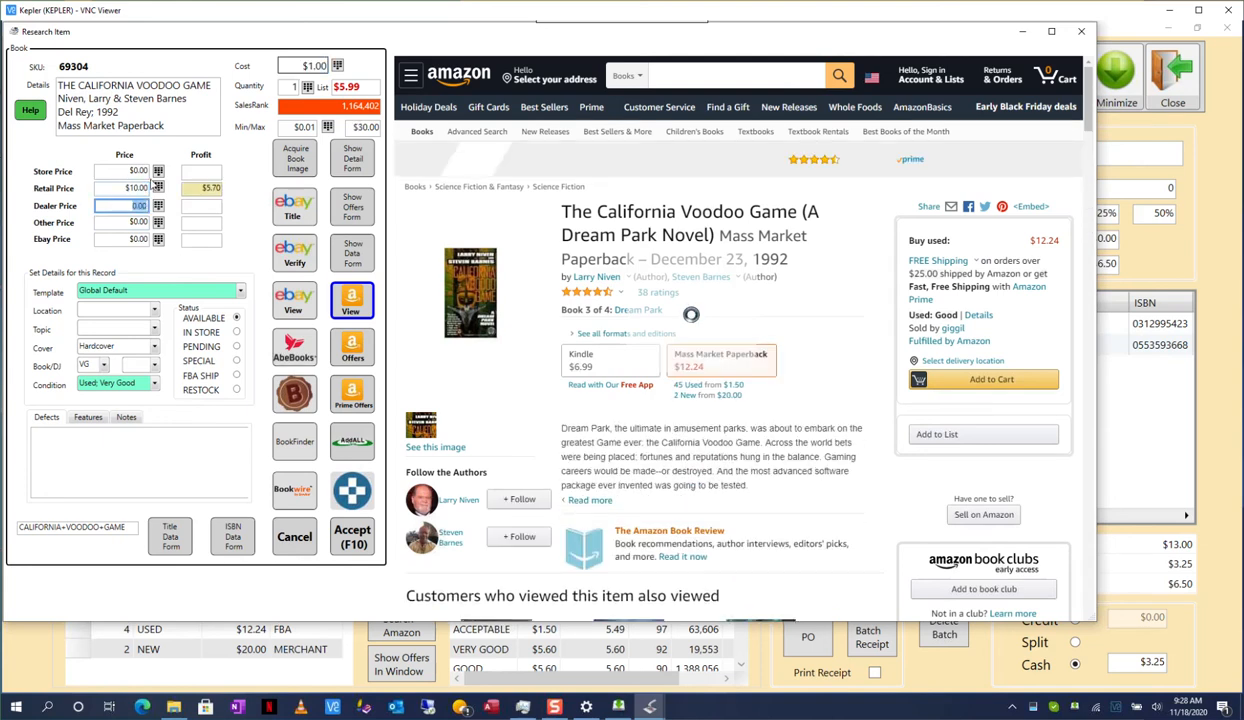
- Acquire the book image for The California Voodoo Game from the file Scan2020-11-18_085548.jpg in the Temp folder
click(295, 165)
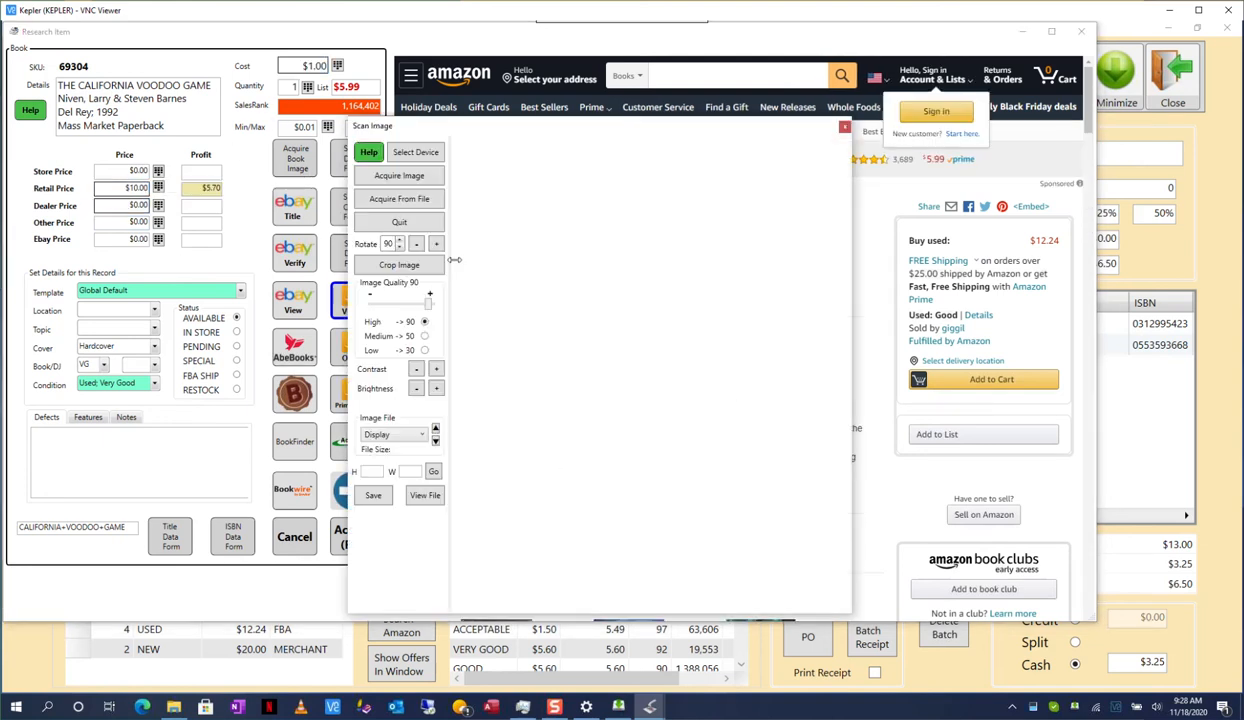
click(438, 200)
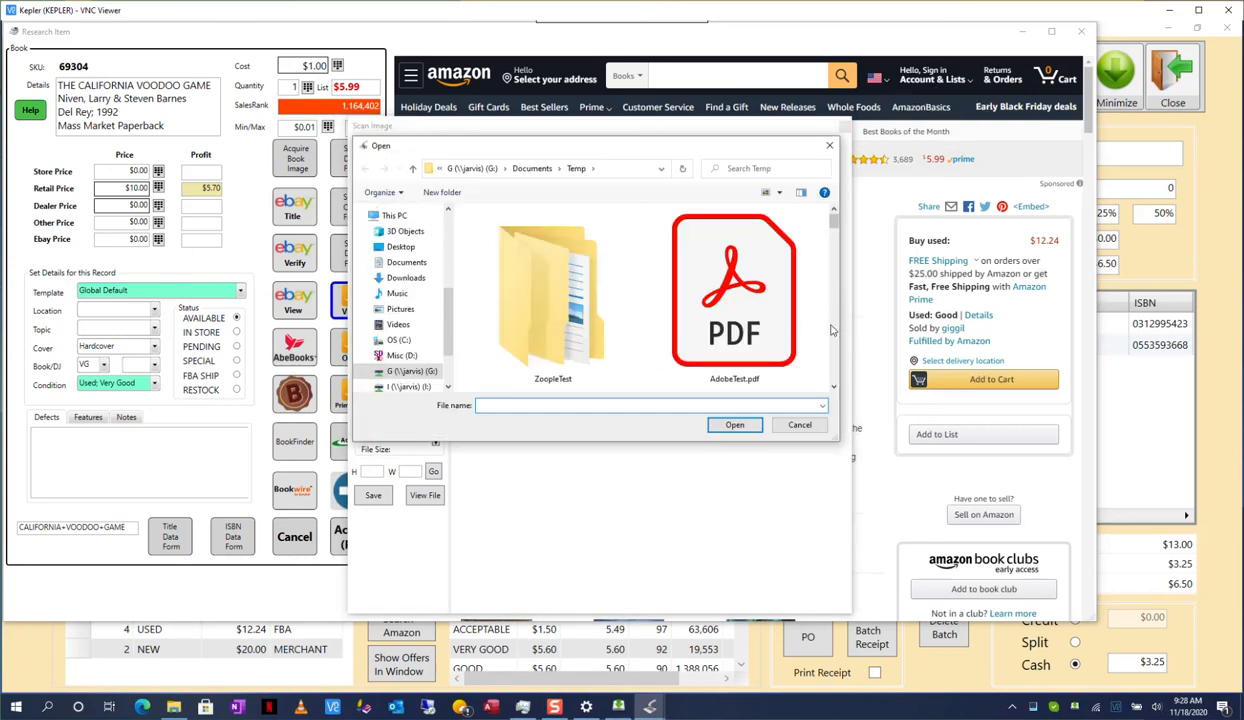
scroll(833, 325, down, 5)
scroll(835, 360, down, 4)
scroll(839, 369, down, 2)
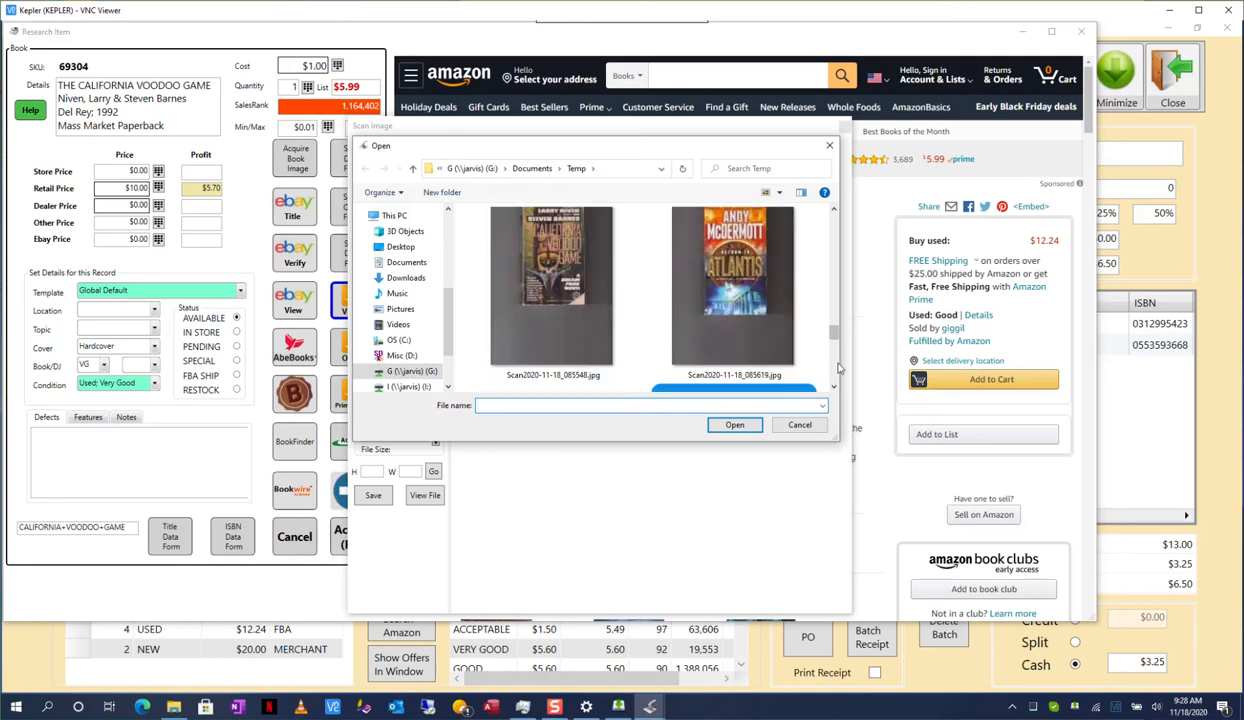
click(568, 299)
click(734, 426)
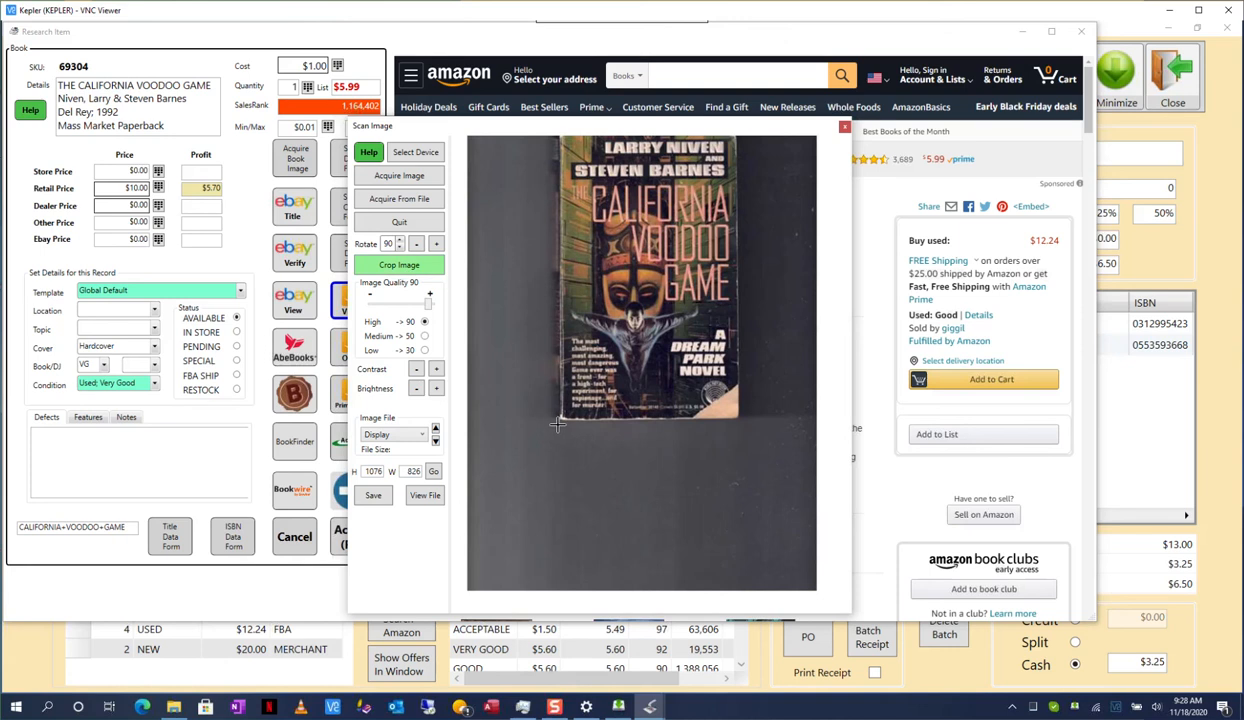
- Crop the scanned image to the California Voodoo Game book cover
drag(557, 422, 736, 136)
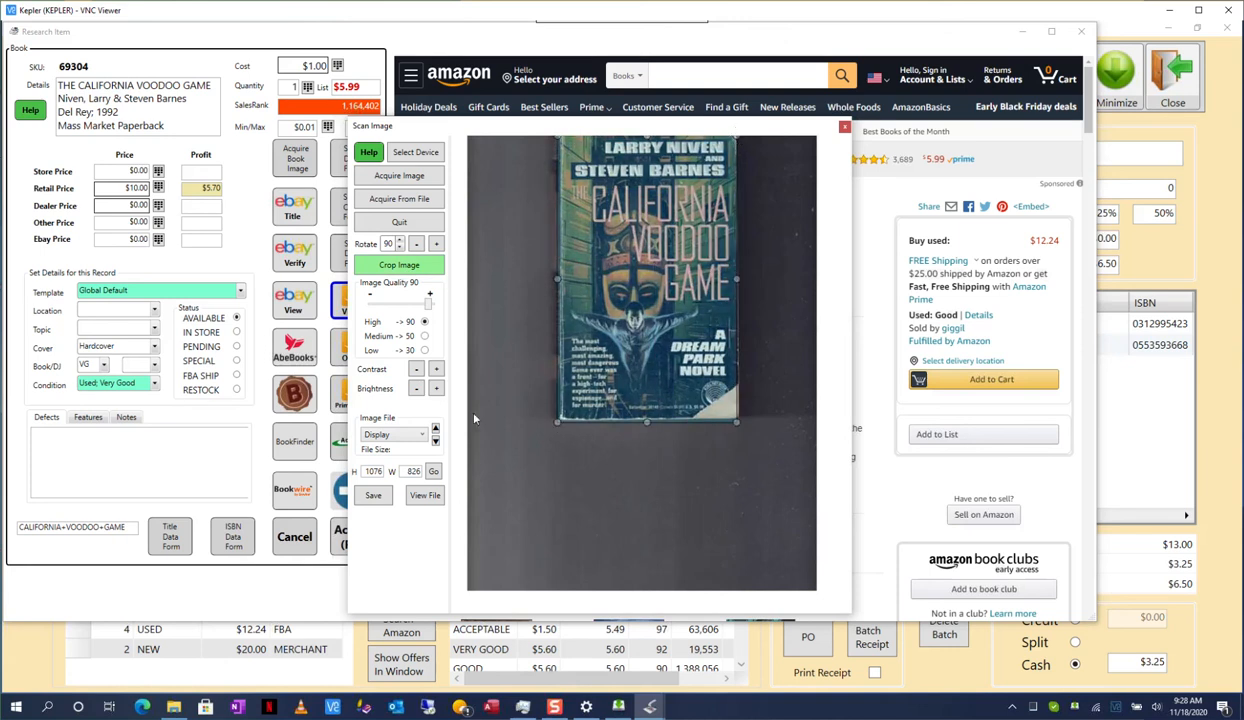
double_click(592, 327)
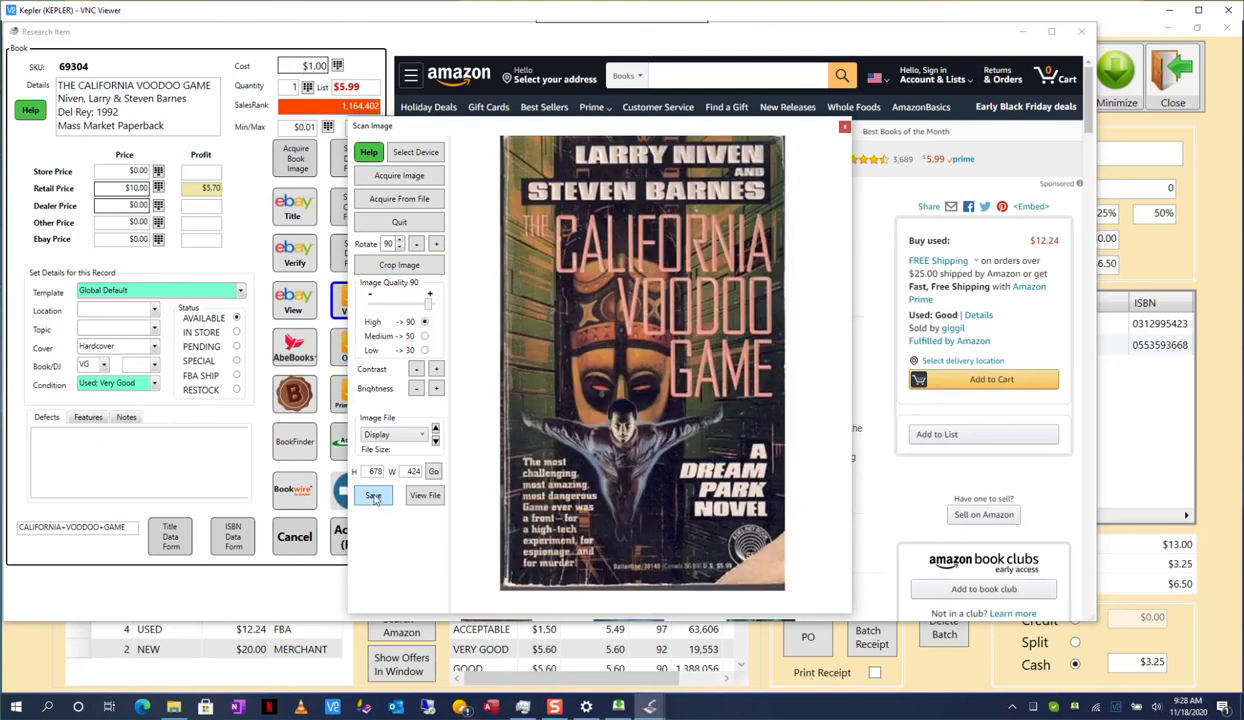
- Save the cropped California Voodoo Game cover as the Display image and accept the researched book into the batch
click(846, 128)
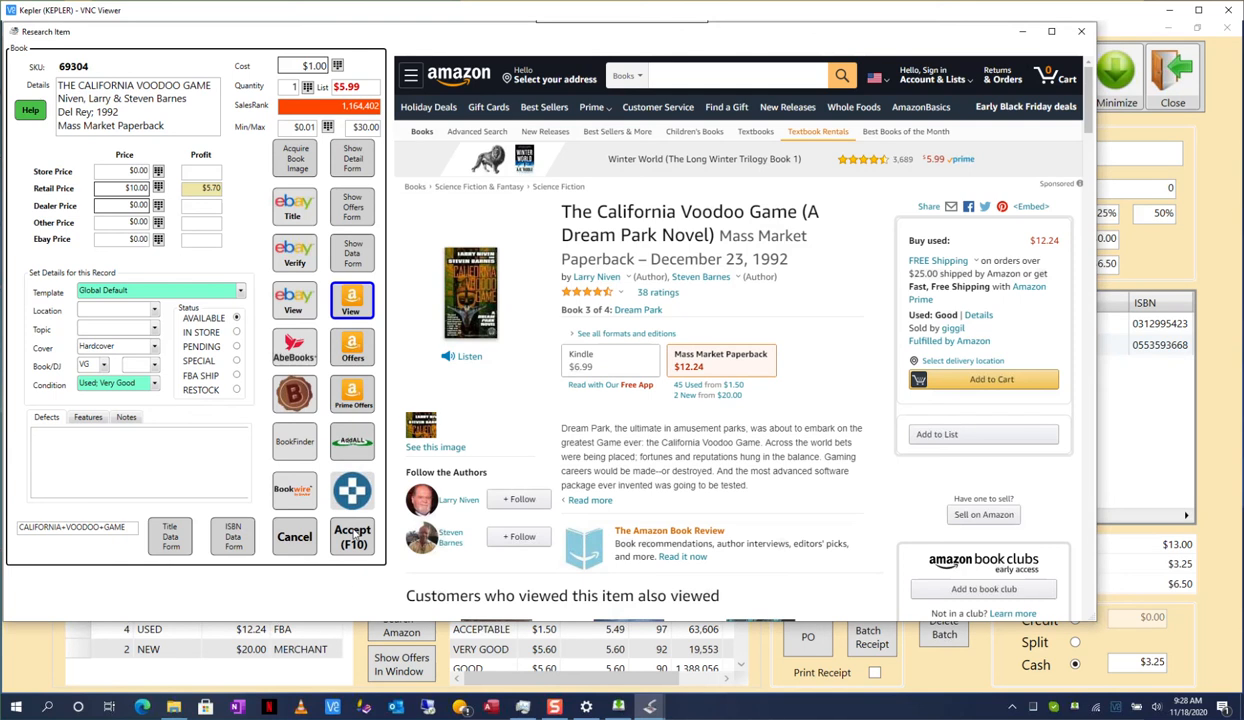
click(347, 544)
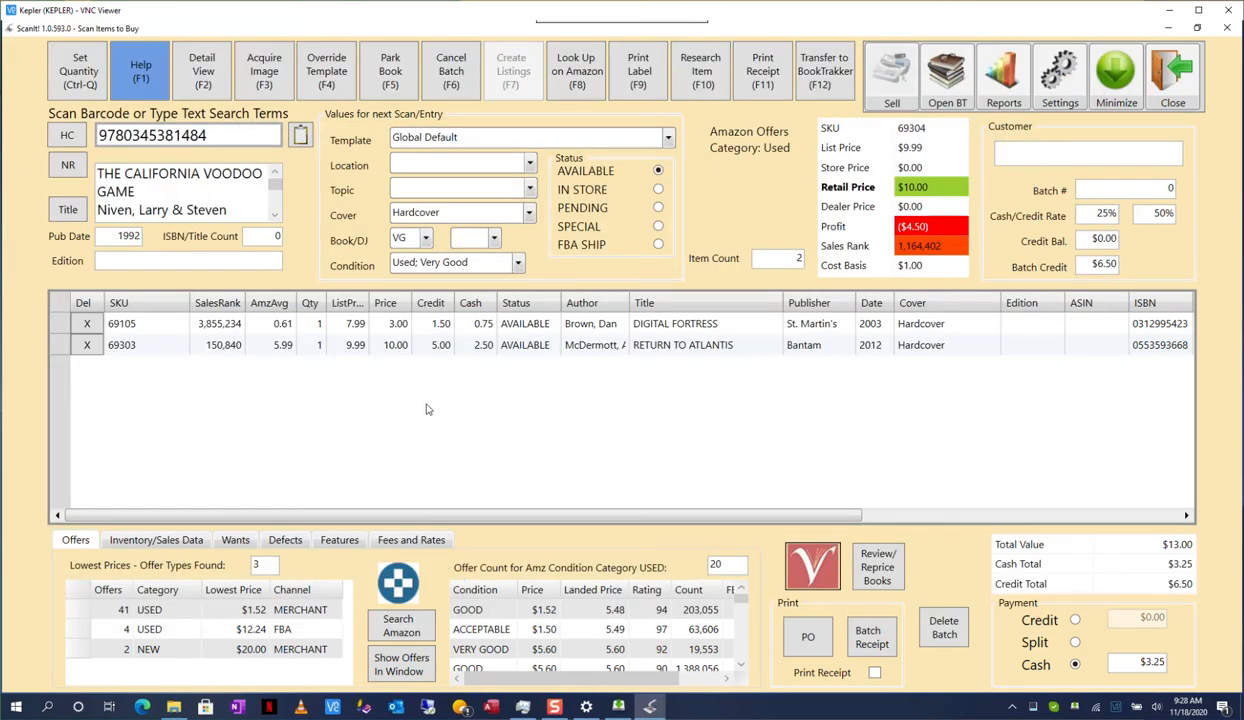